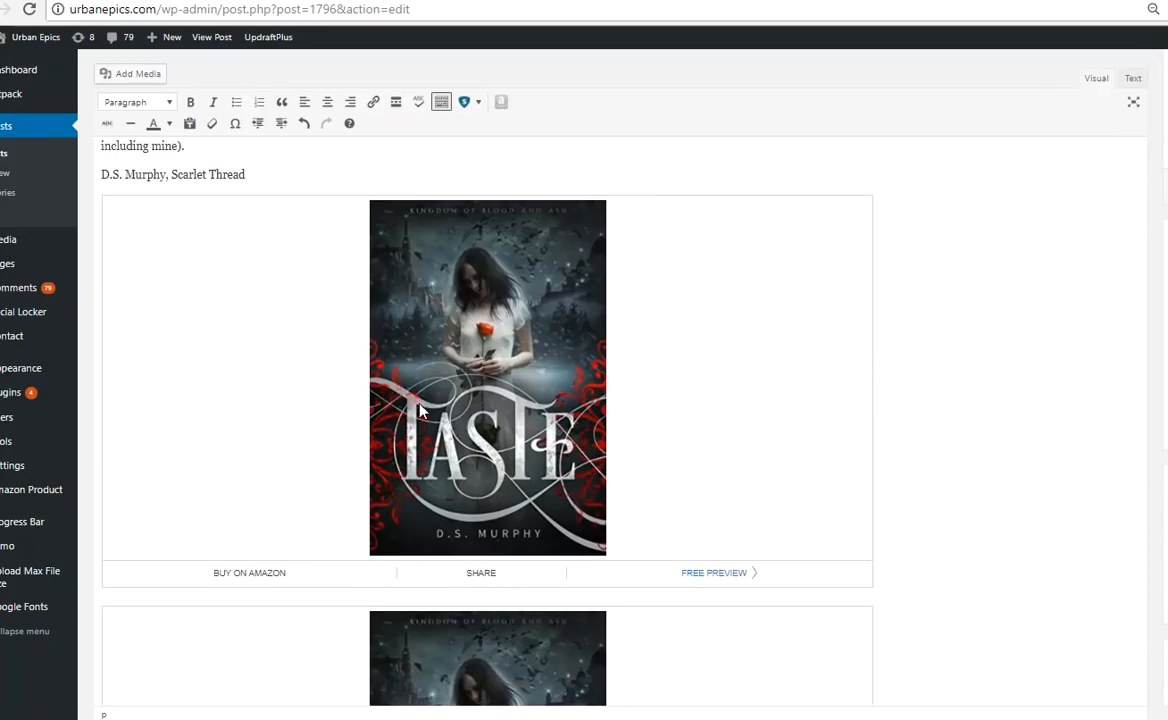
Step: Add three blank lines below the Scarlet Thread author line in the post body
scroll(156, 289, "up", 5)
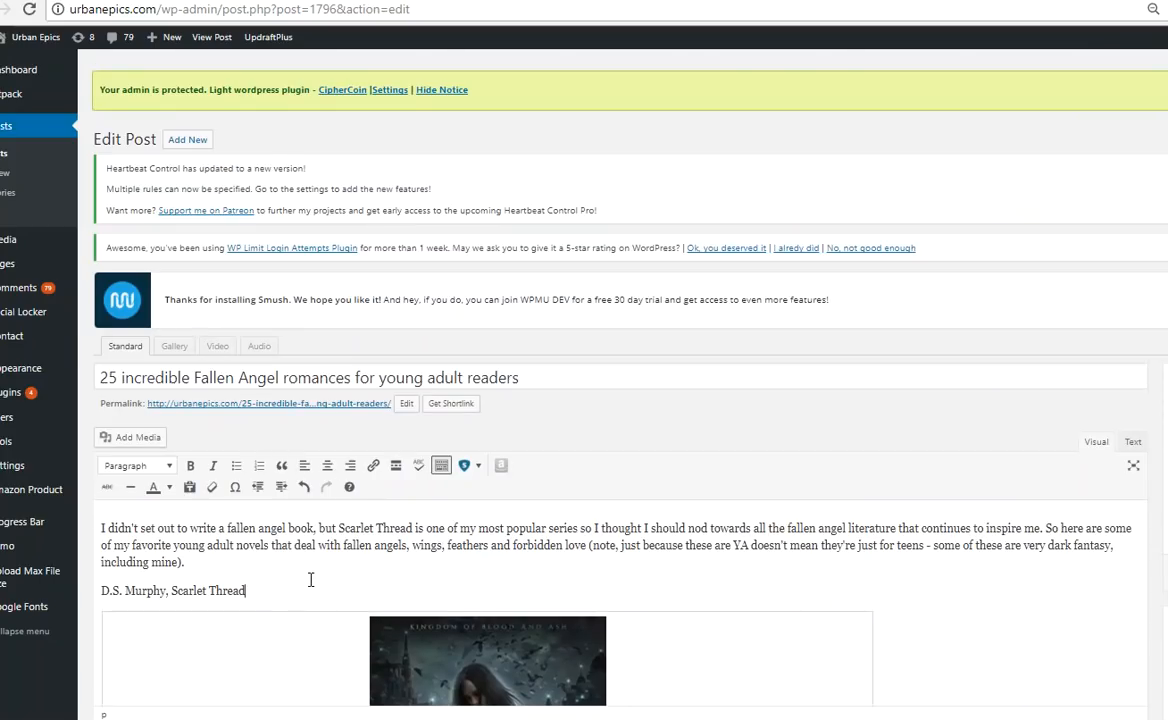
key("Return")
key("Return")
key("Return")
key("Up")
key("Up")
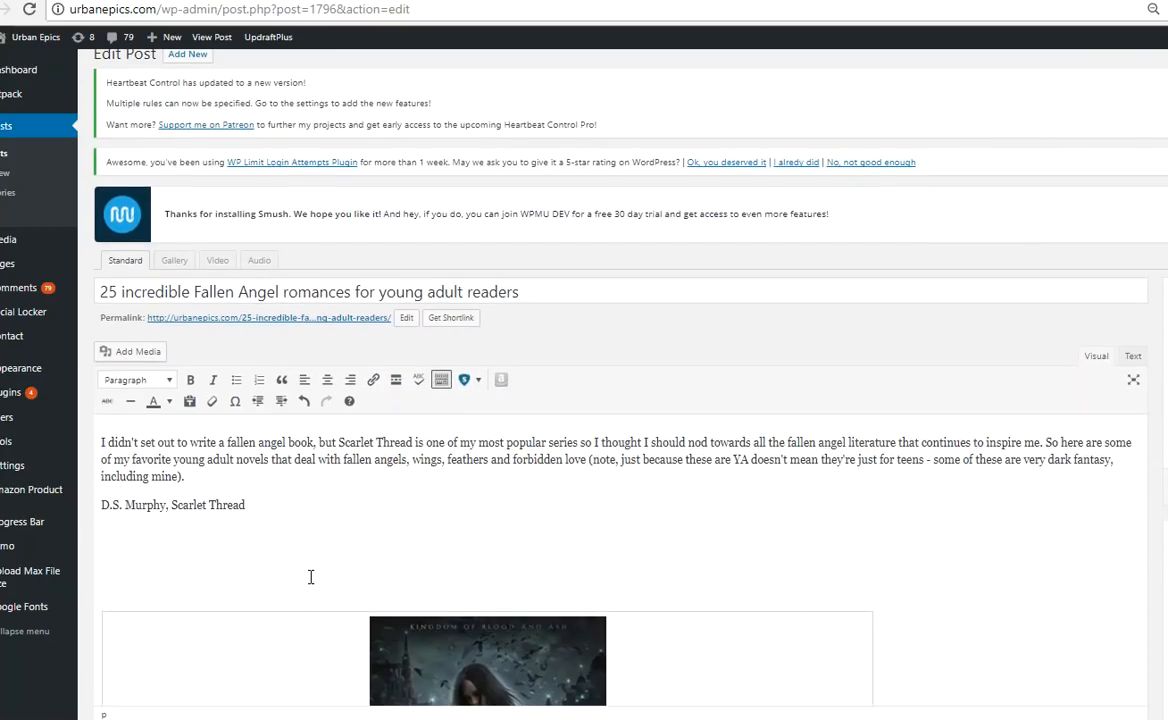
type("https://www.amazon.com/Taste-Kingdom-Blood-Vampire-Preview-ebook/dp/B06Y4W5YVG")
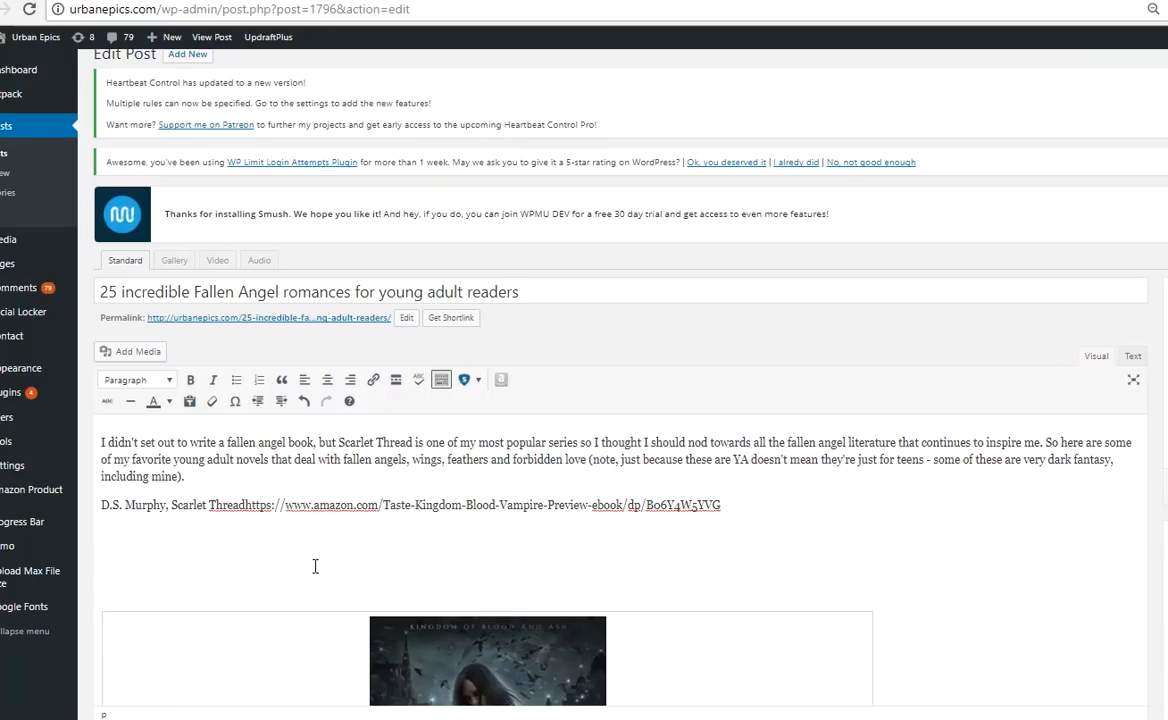
key("Return")
key("Return")
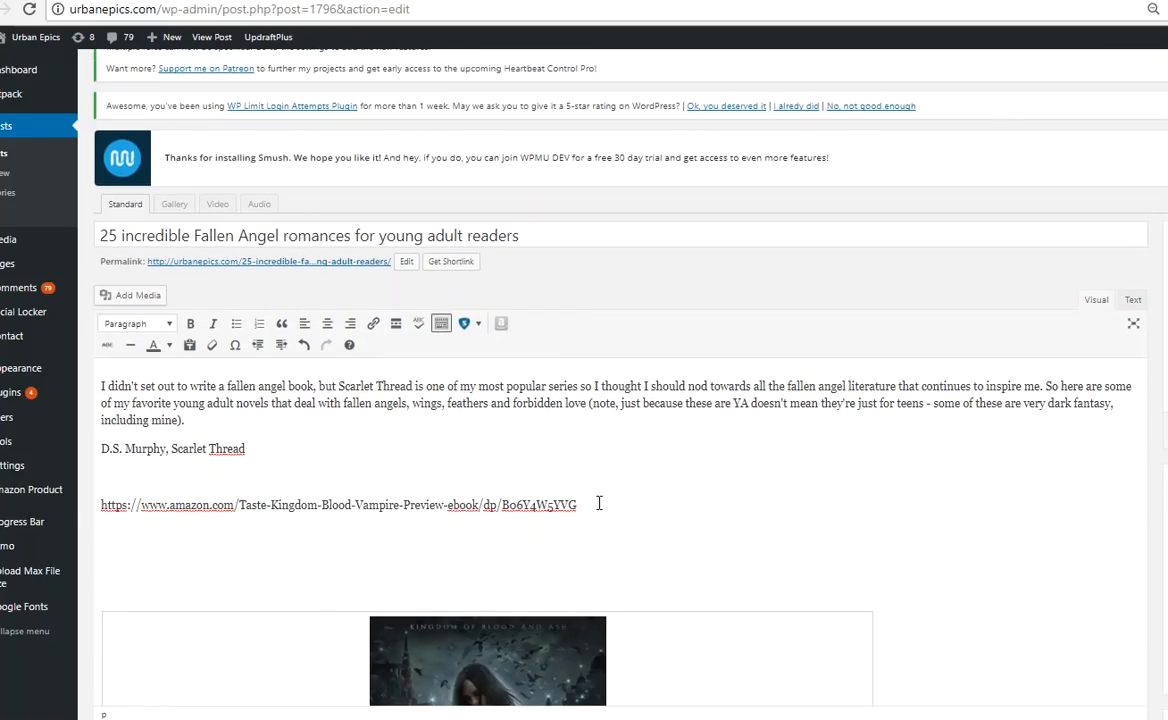
key("Return")
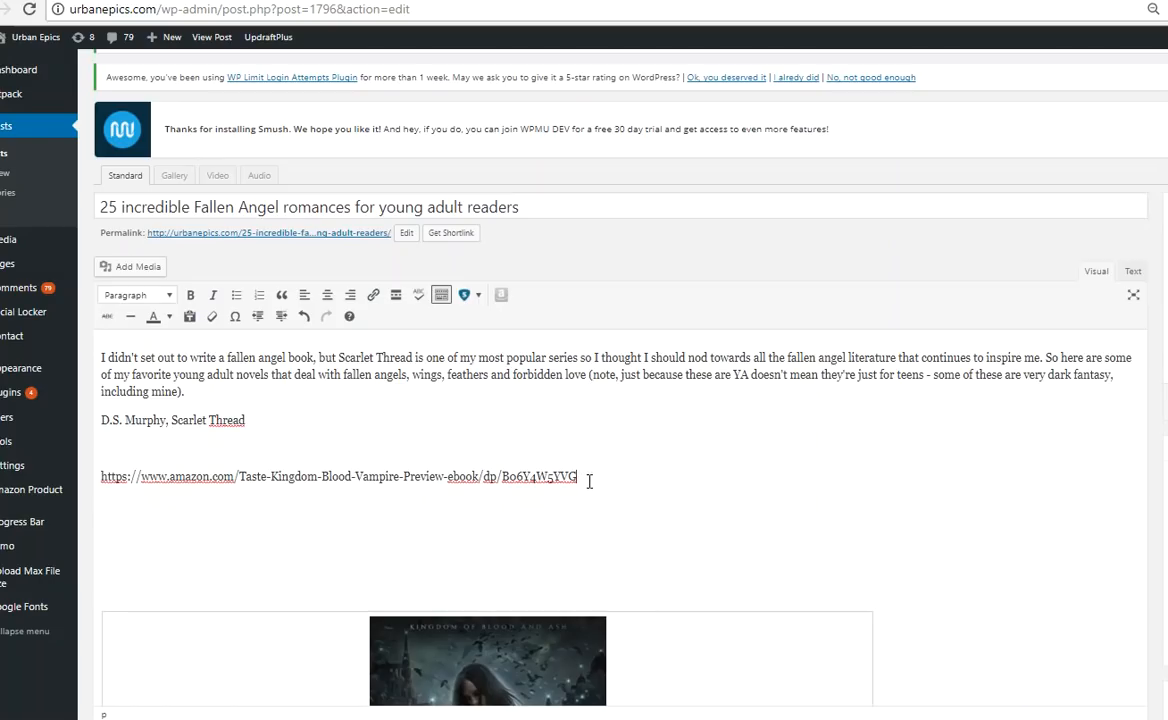
scroll(580, 500, "down", 3)
scroll(336, 494, "down", 3)
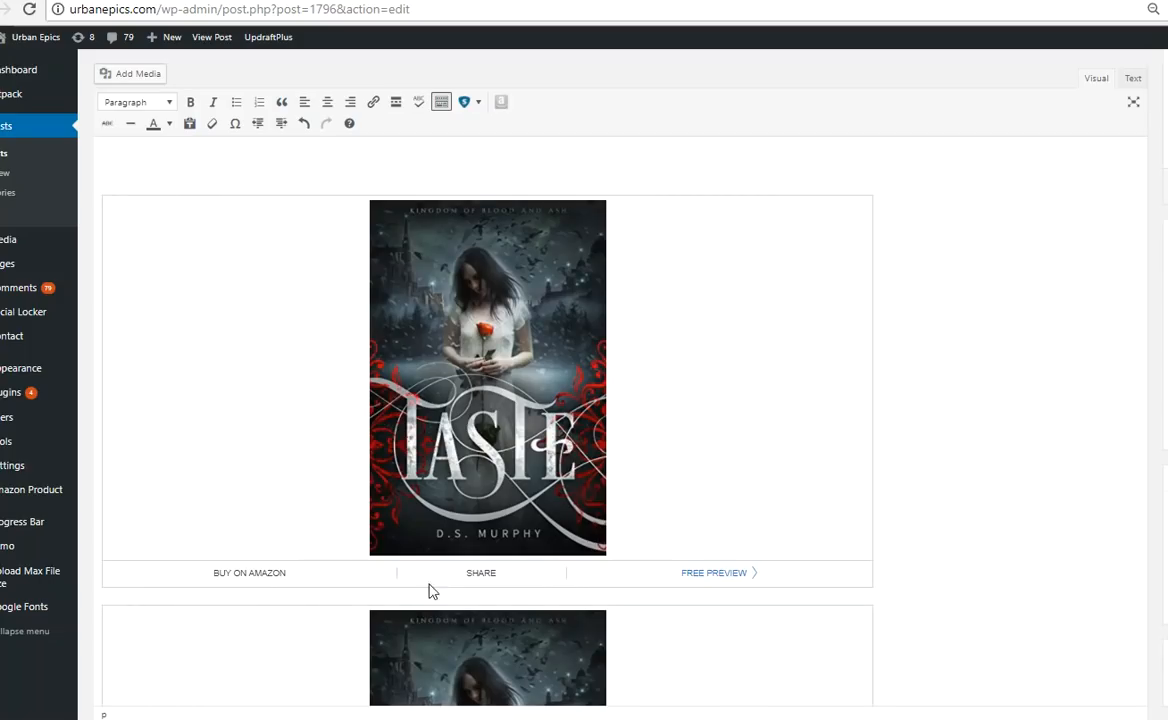
scroll(540, 518, "up", 8)
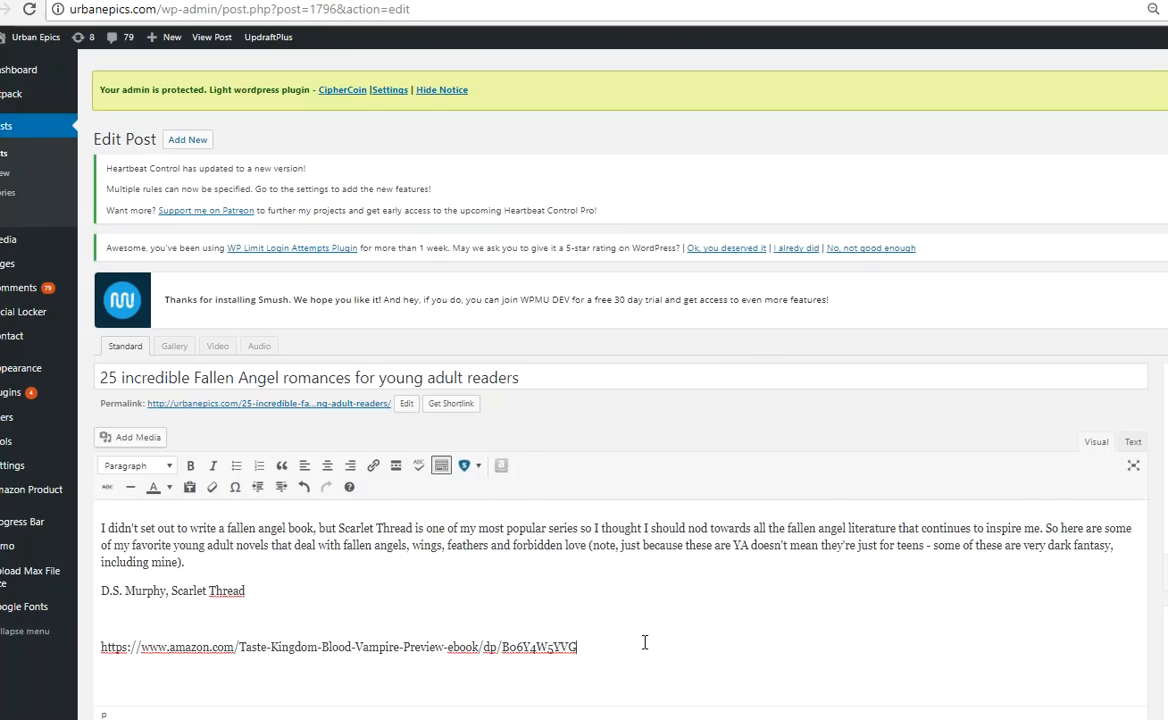
key("Return")
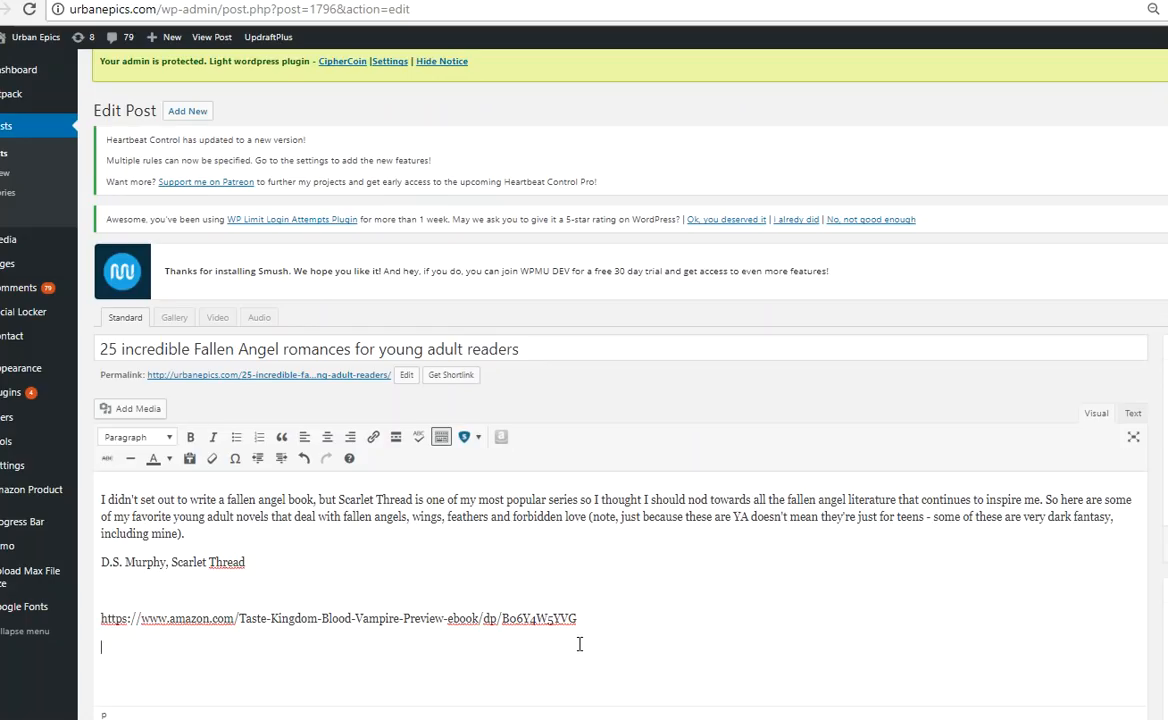
scroll(580, 651, "down", 4)
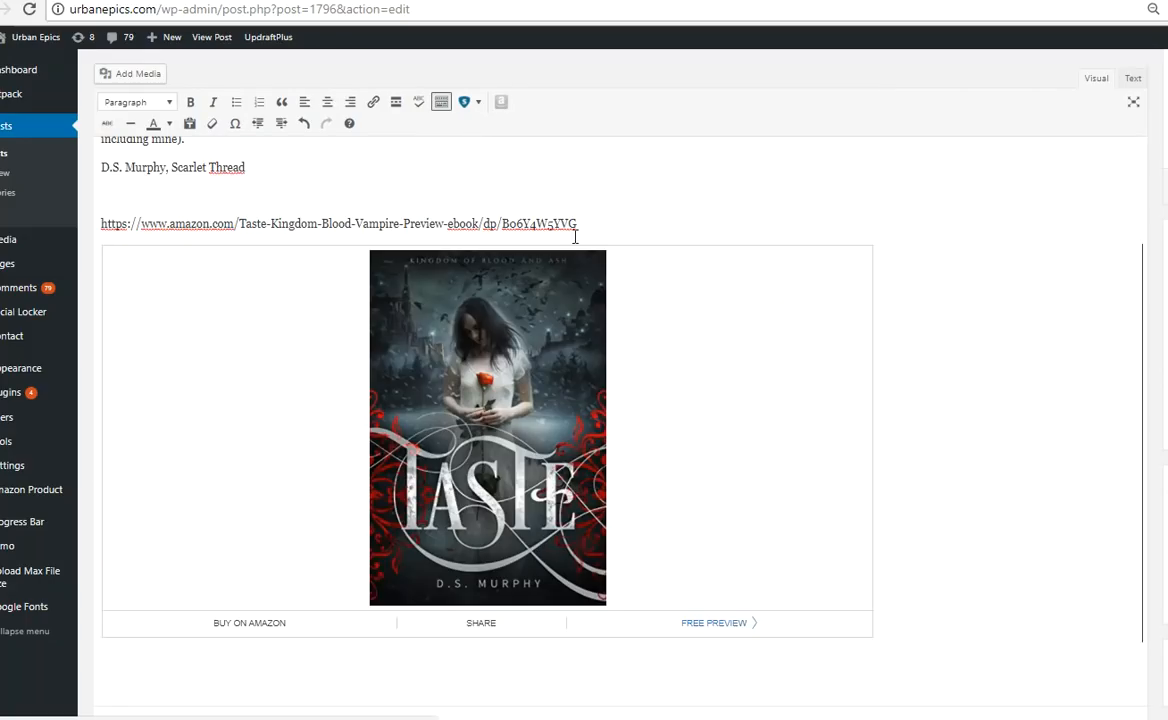
Step: Delete the plain Amazon link above the first book preview
left_click_drag(577, 223, 101, 229)
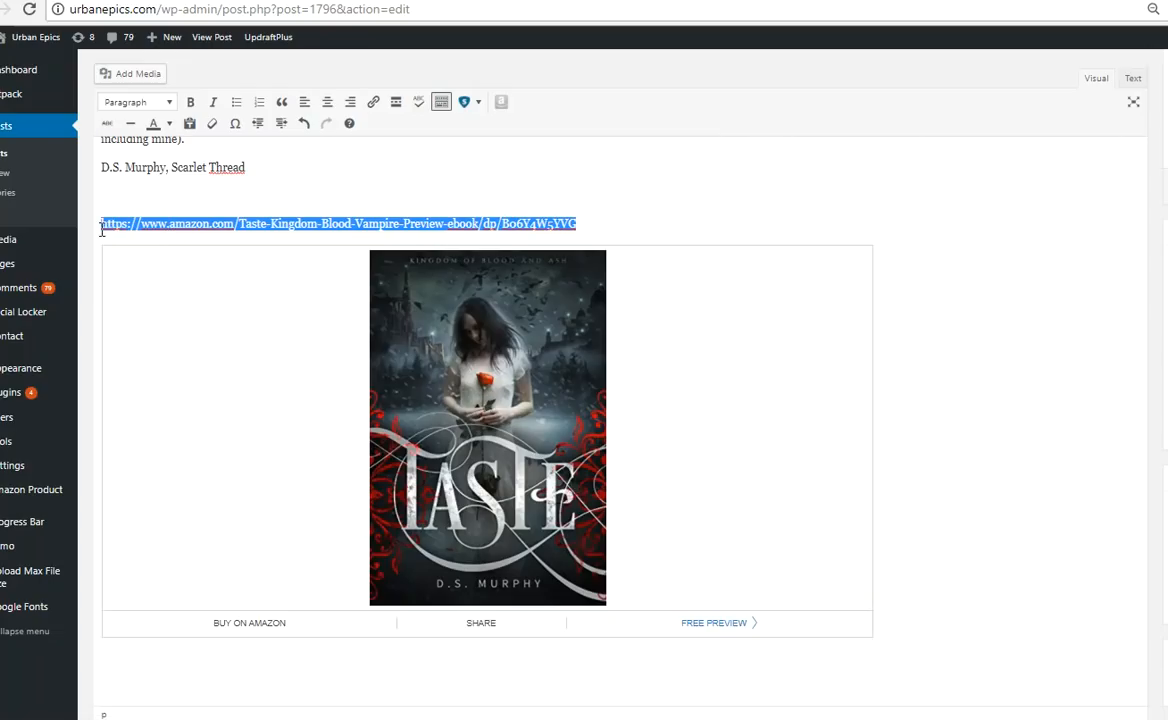
key("BackSpace")
scroll(161, 376, "up", 5)
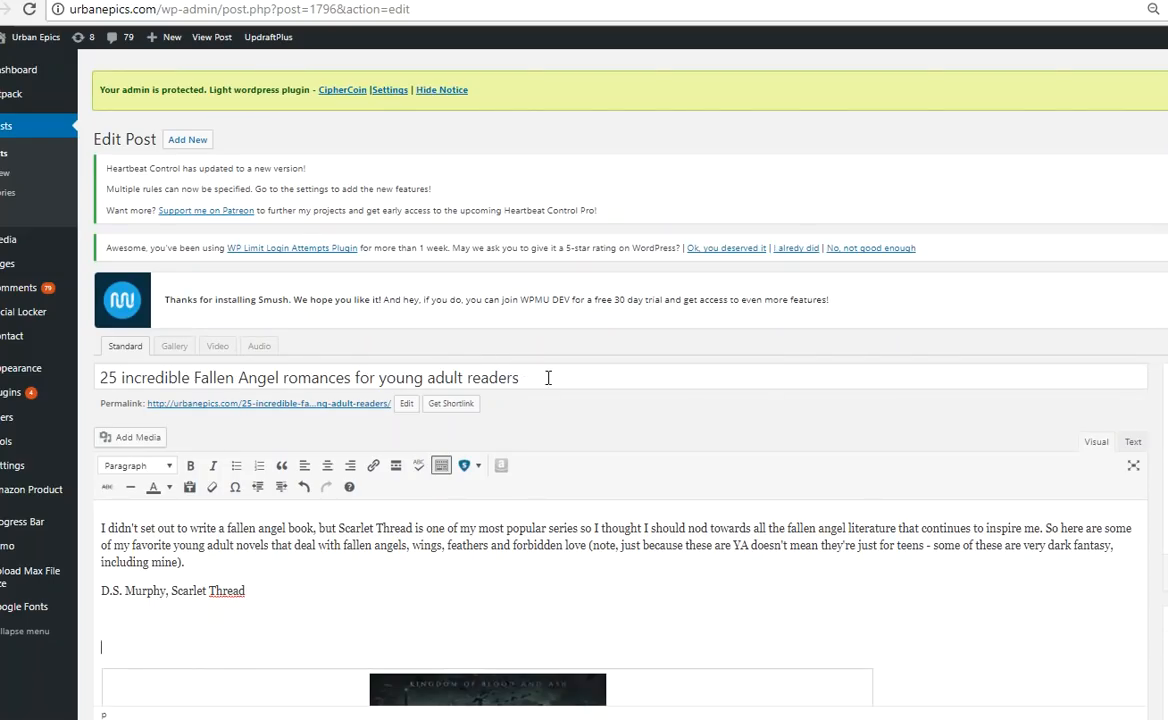
Step: Open Add Media for the empty line above the preview and copy the Taste cover's image address from its Amazon page
scroll(534, 640, "down", 3)
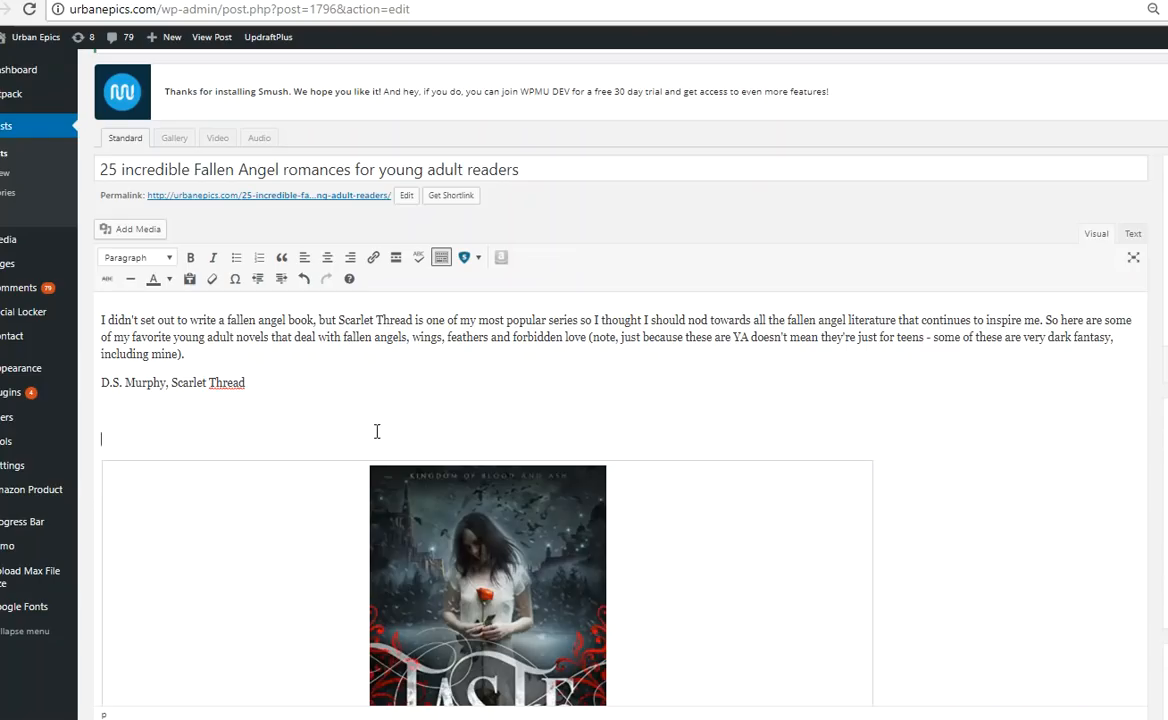
scroll(406, 435, "down", 2)
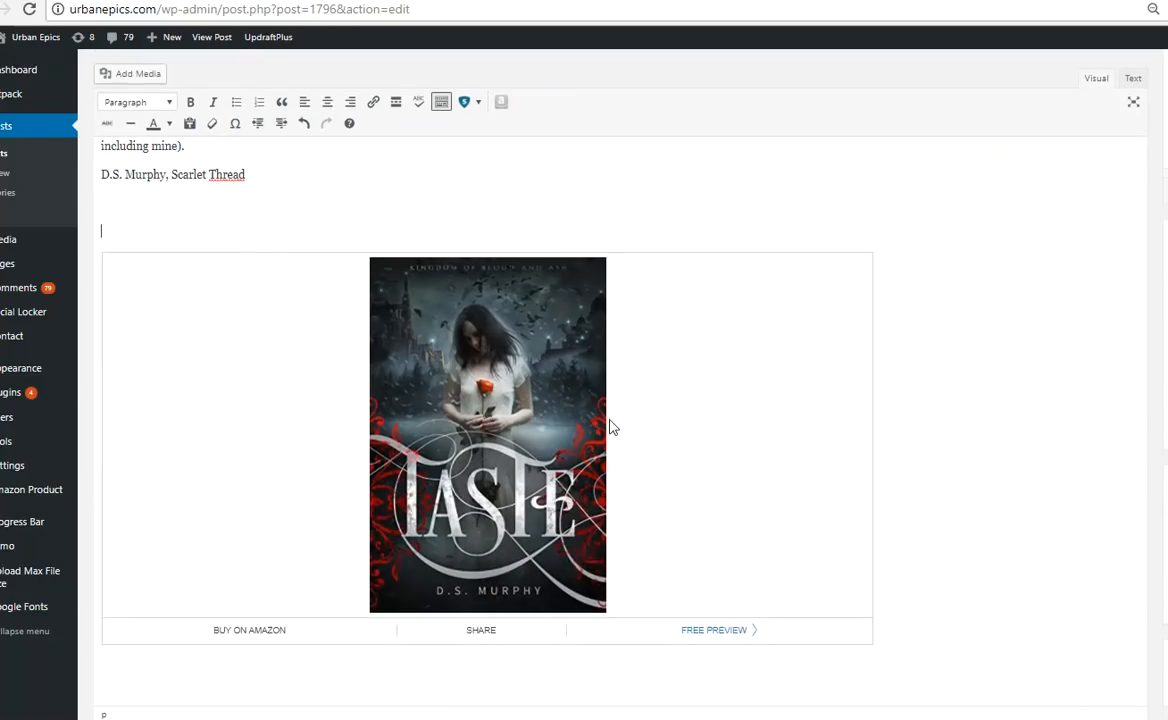
scroll(834, 412, "down", 4)
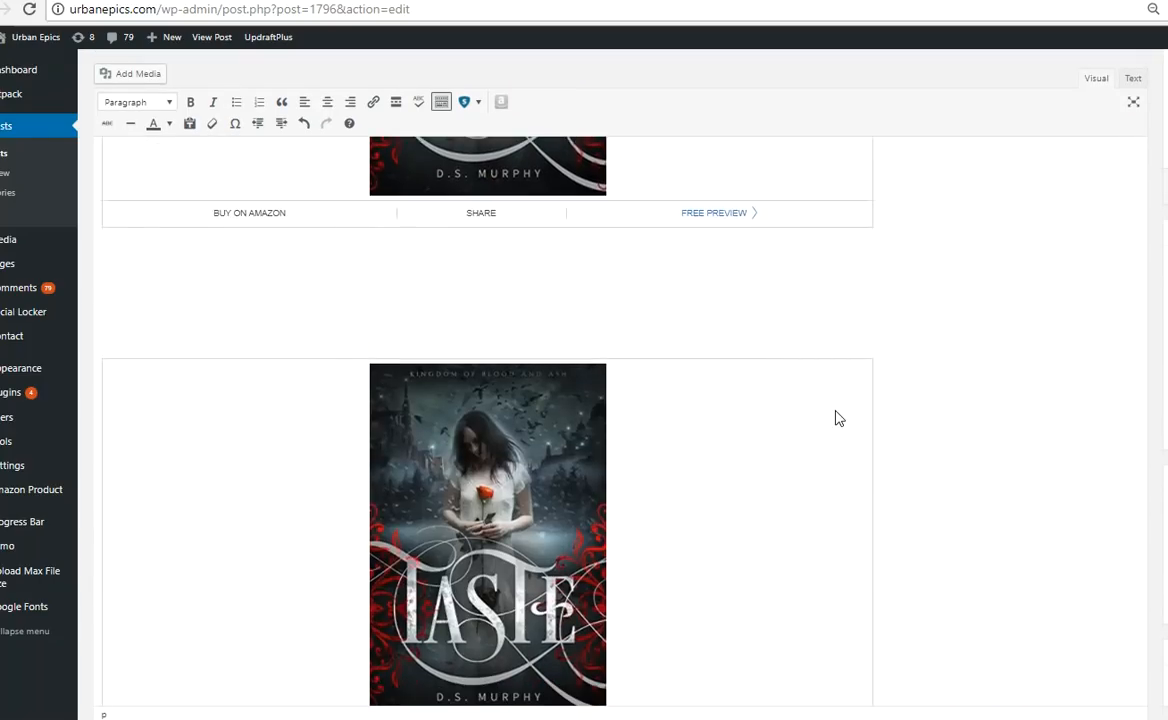
scroll(834, 412, "up", 6)
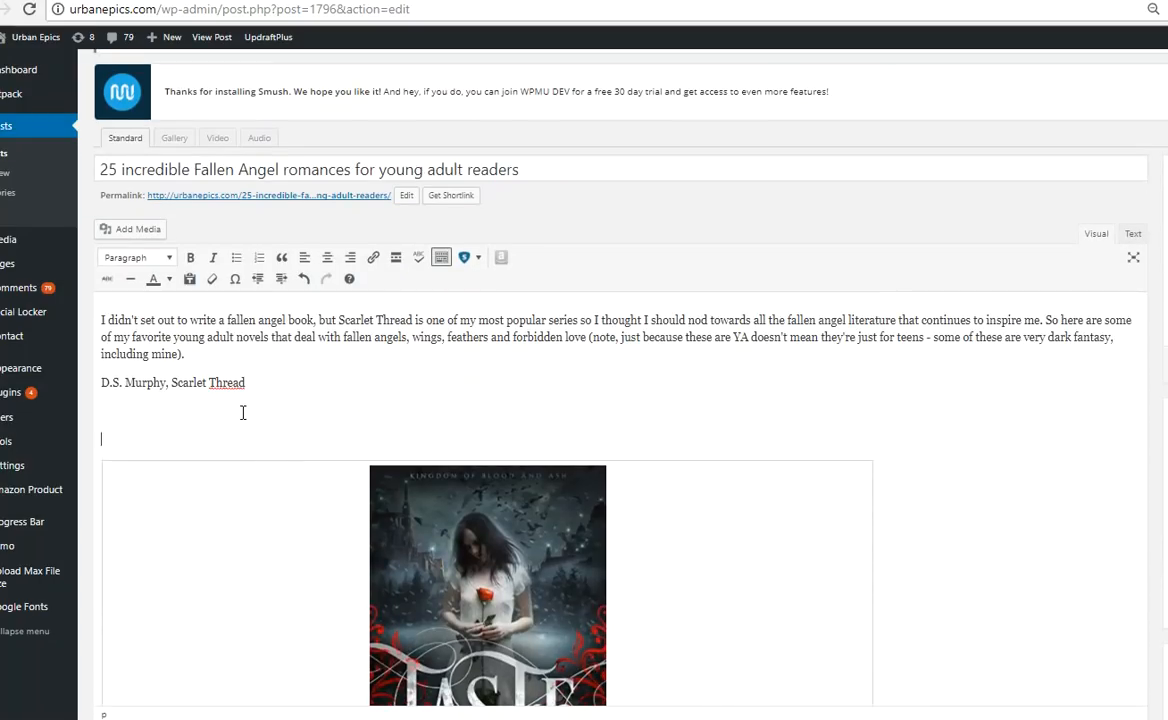
left_click(118, 230)
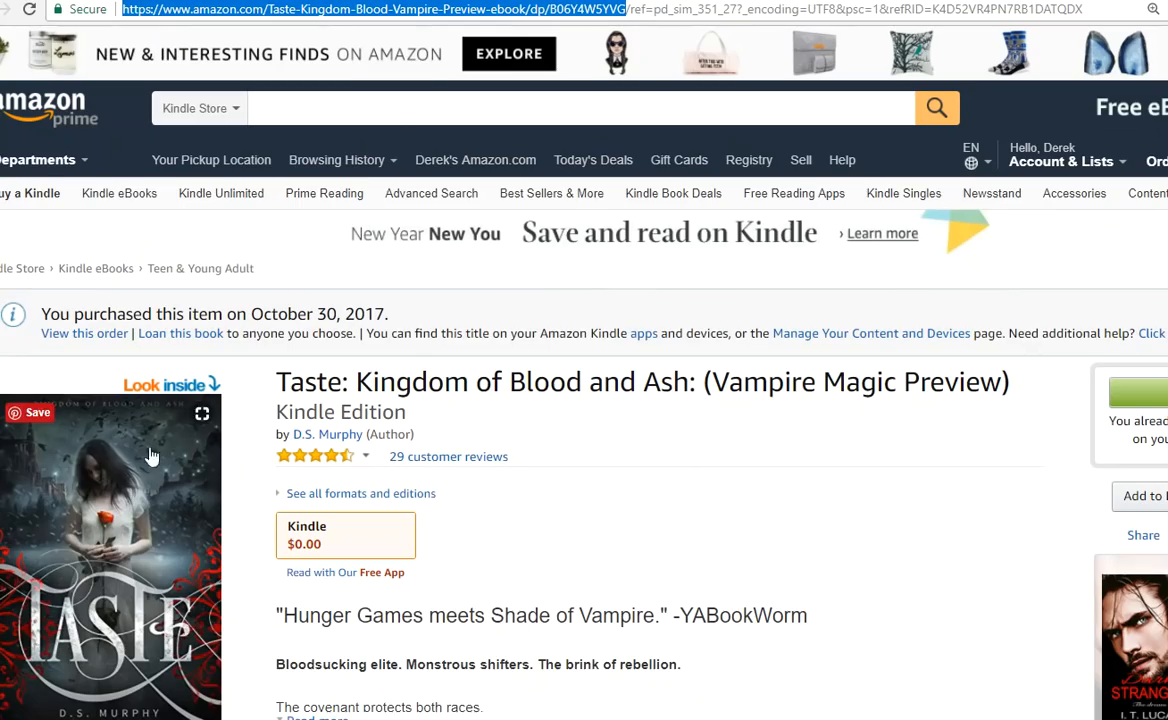
right_click(113, 465)
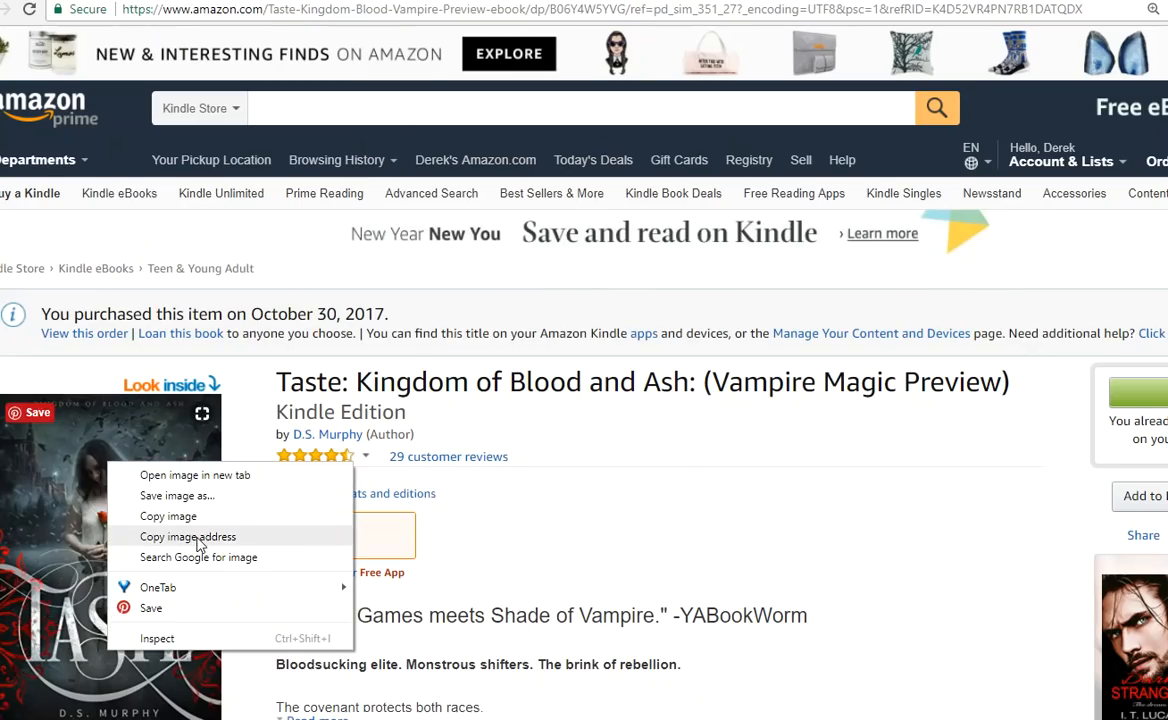
left_click(197, 540)
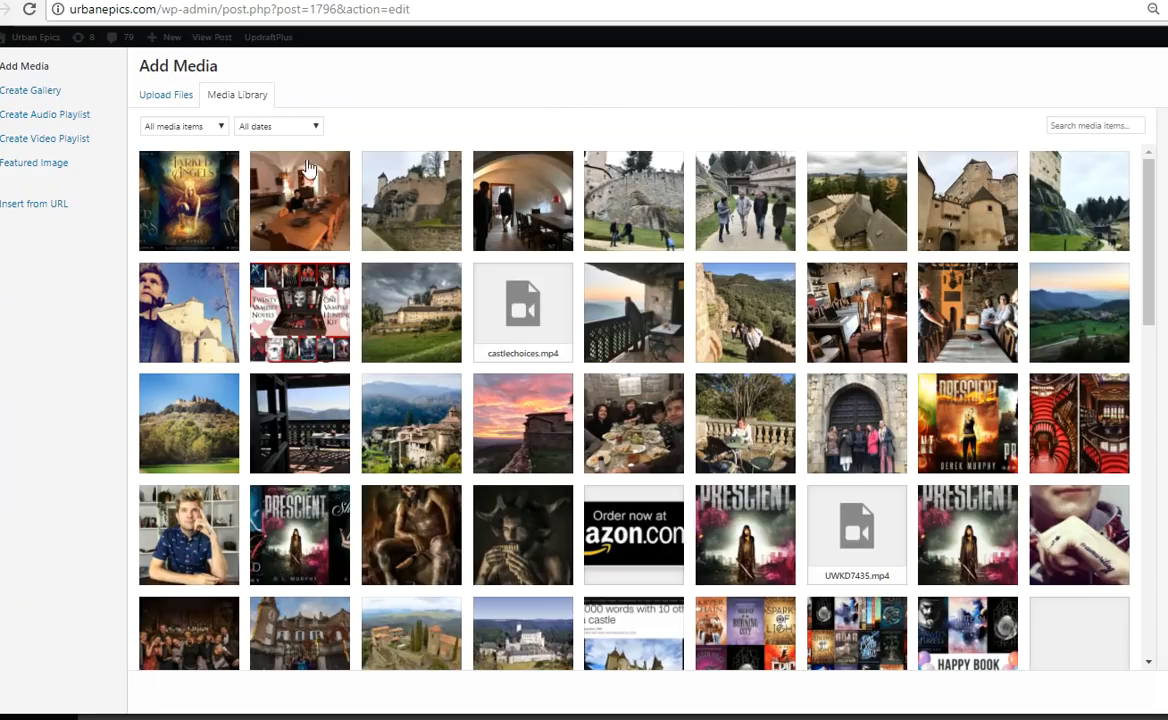
left_click(166, 96)
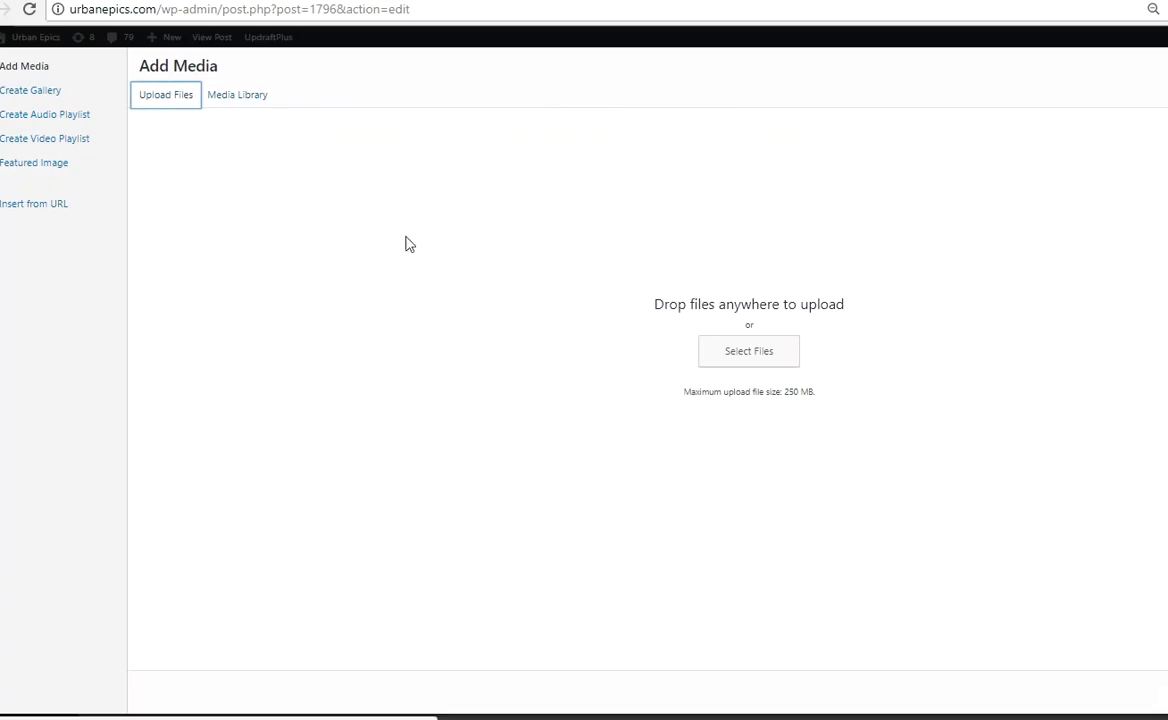
left_click(40, 203)
right_click(171, 182)
left_click(261, 115)
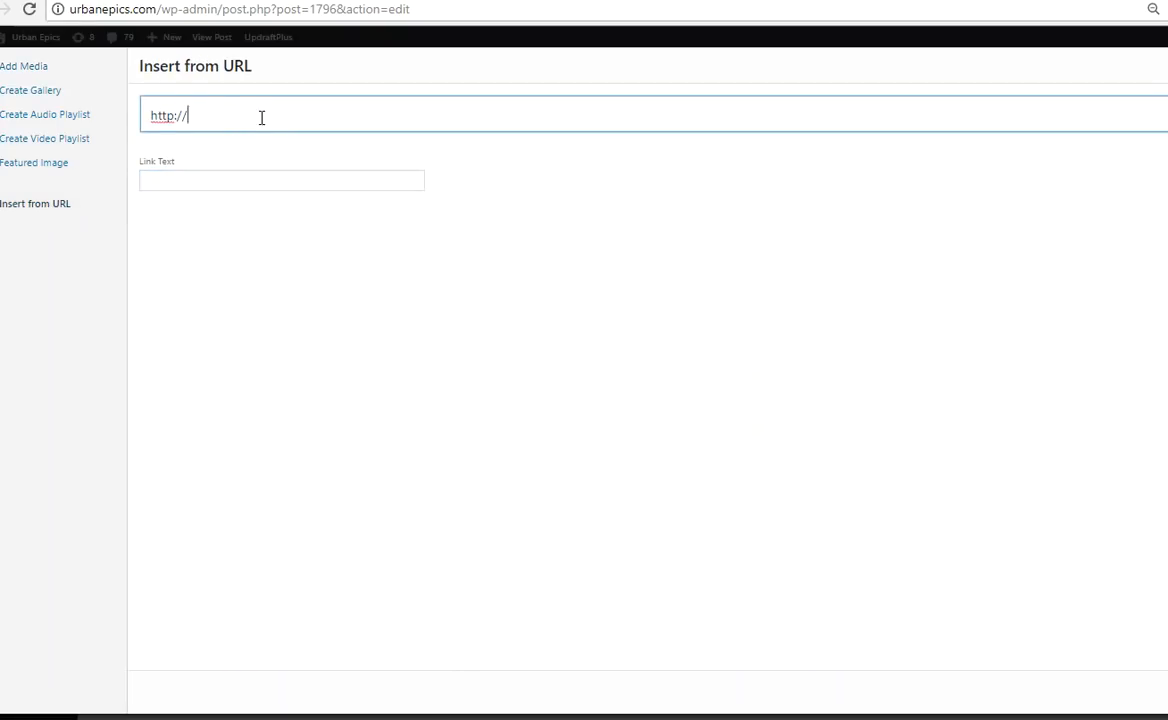
left_click_drag(261, 115, 145, 116)
right_click(190, 128)
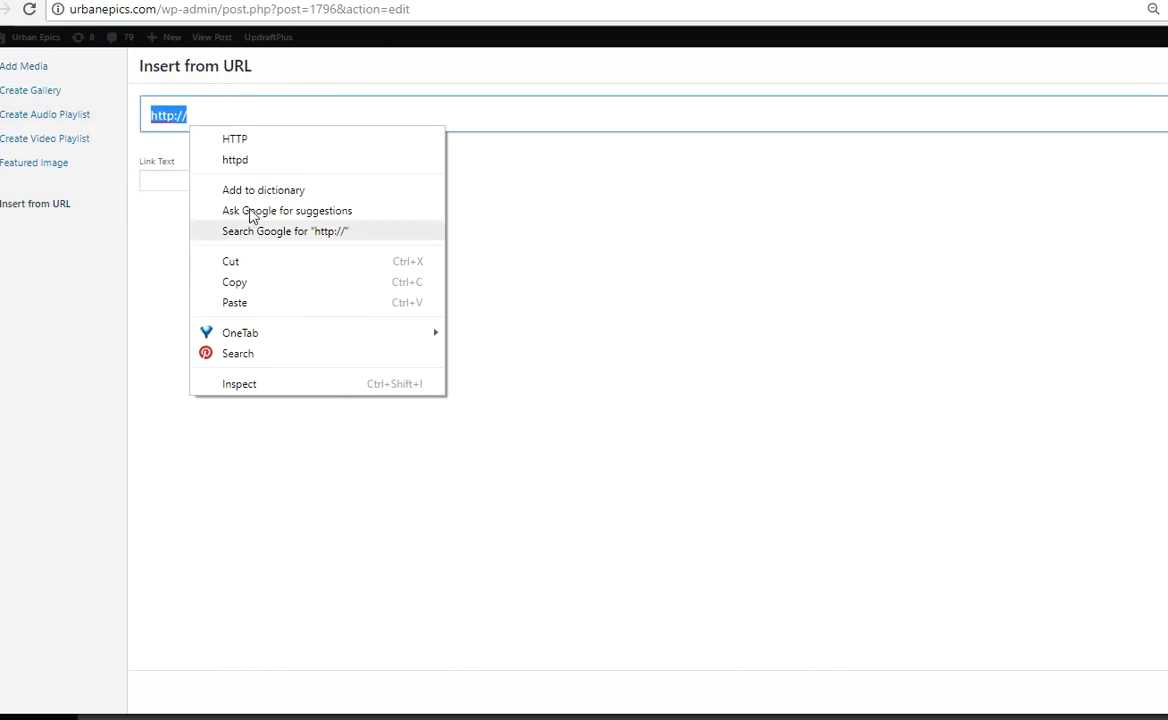
left_click(290, 303)
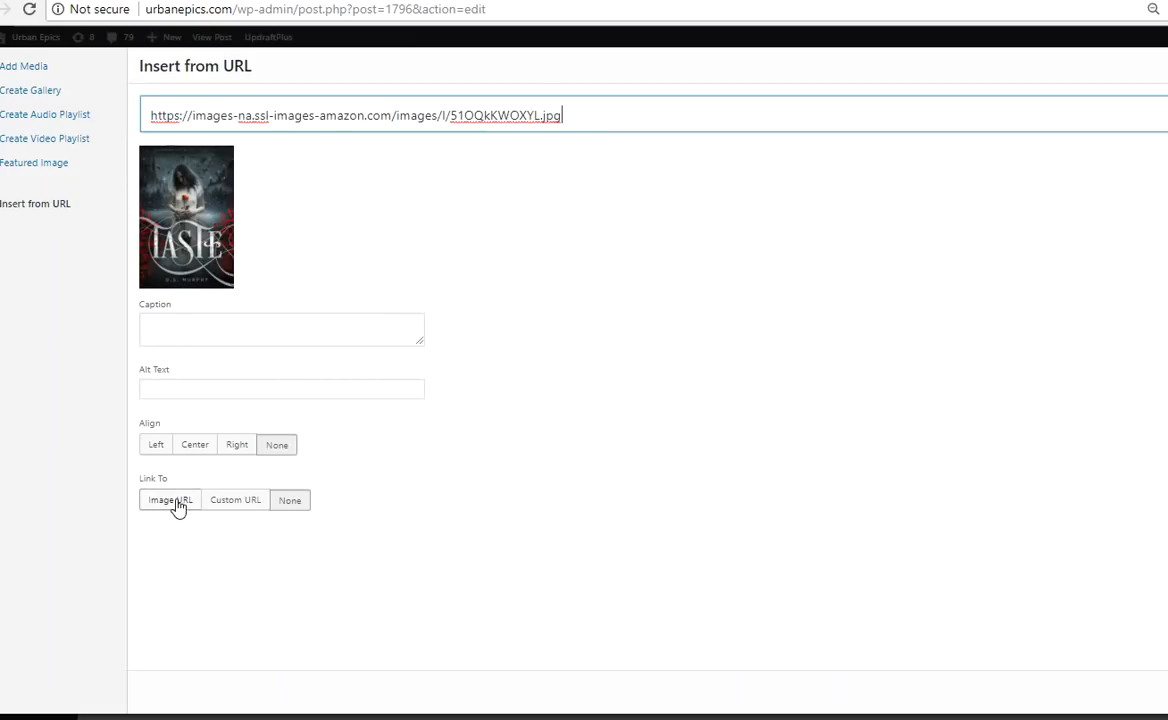
Step: Copy the Amazon product address ending in /dp/B06Y4W5YVG, set it as the cover's custom link URL, and insert the image into the post
left_click(560, 1)
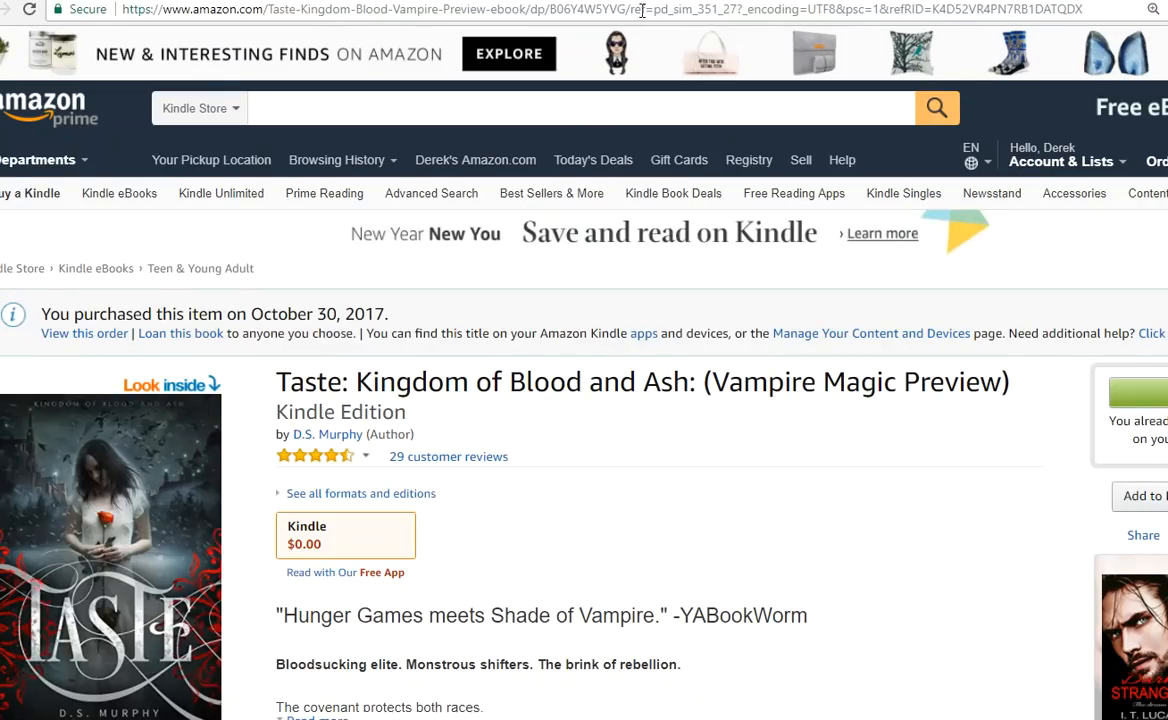
double_click(575, 9)
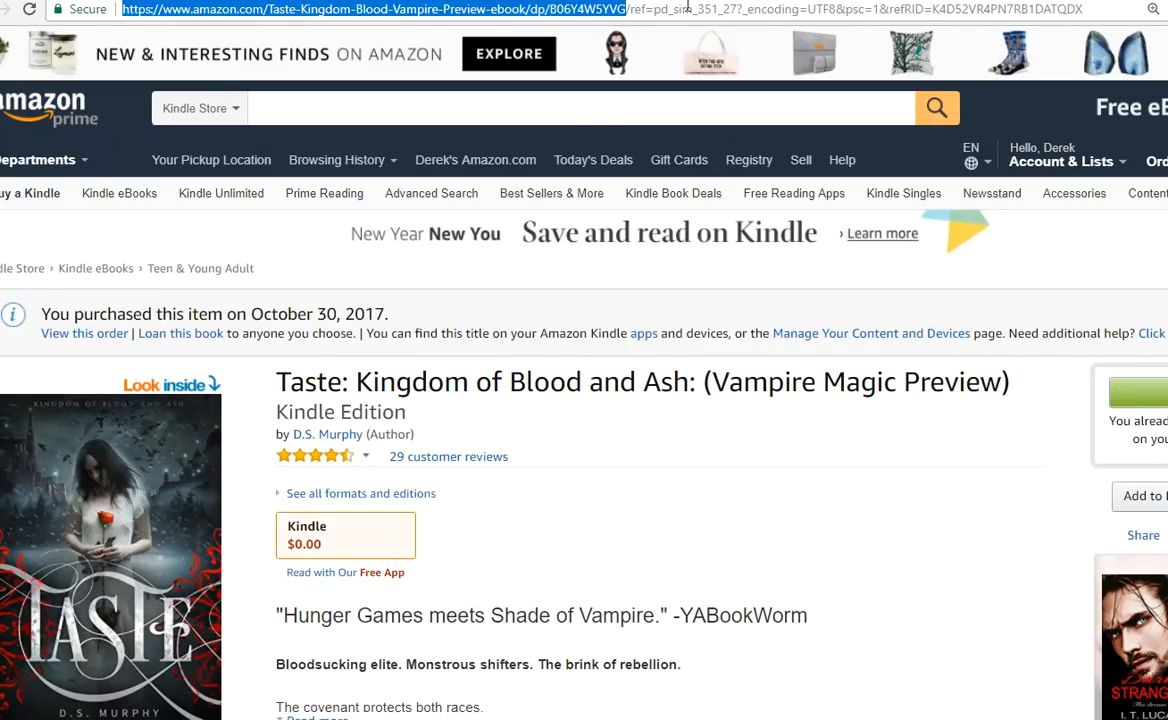
left_click(628, 1)
left_click(181, 507)
left_click(235, 504)
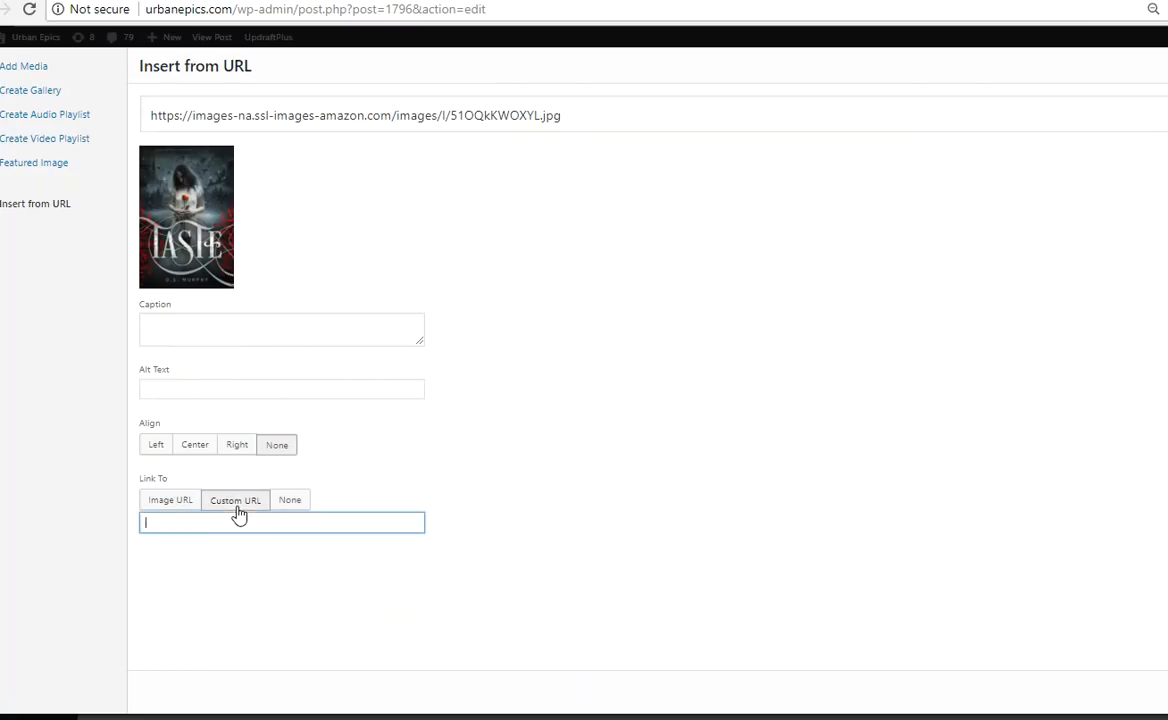
key("ctrl+v")
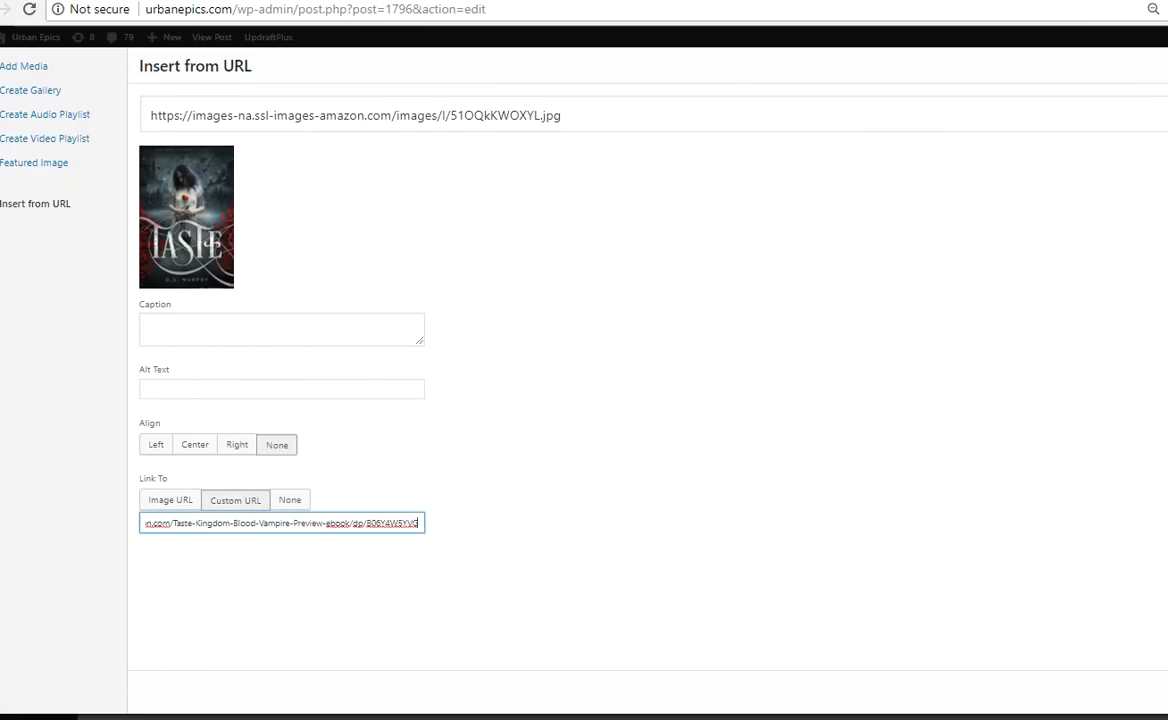
key("Return")
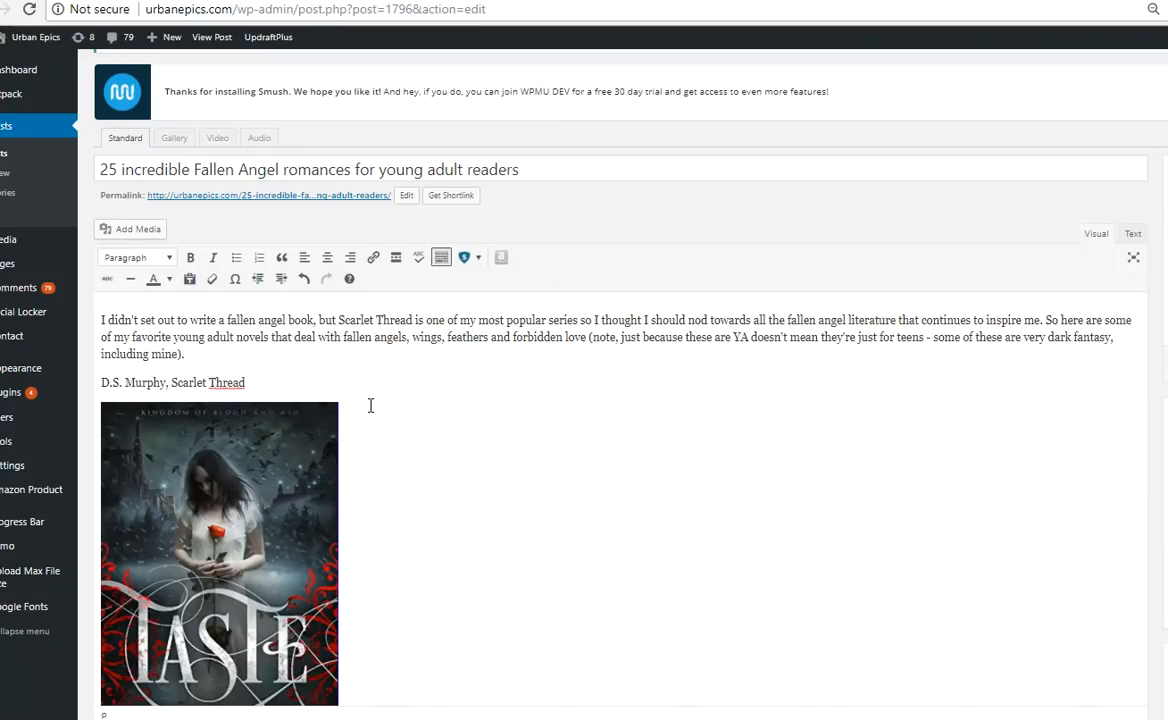
Step: Compare the inserted cover image with the Amazon preview embeds below it in the post
scroll(328, 438, "down", 5)
scroll(309, 530, "up", 5)
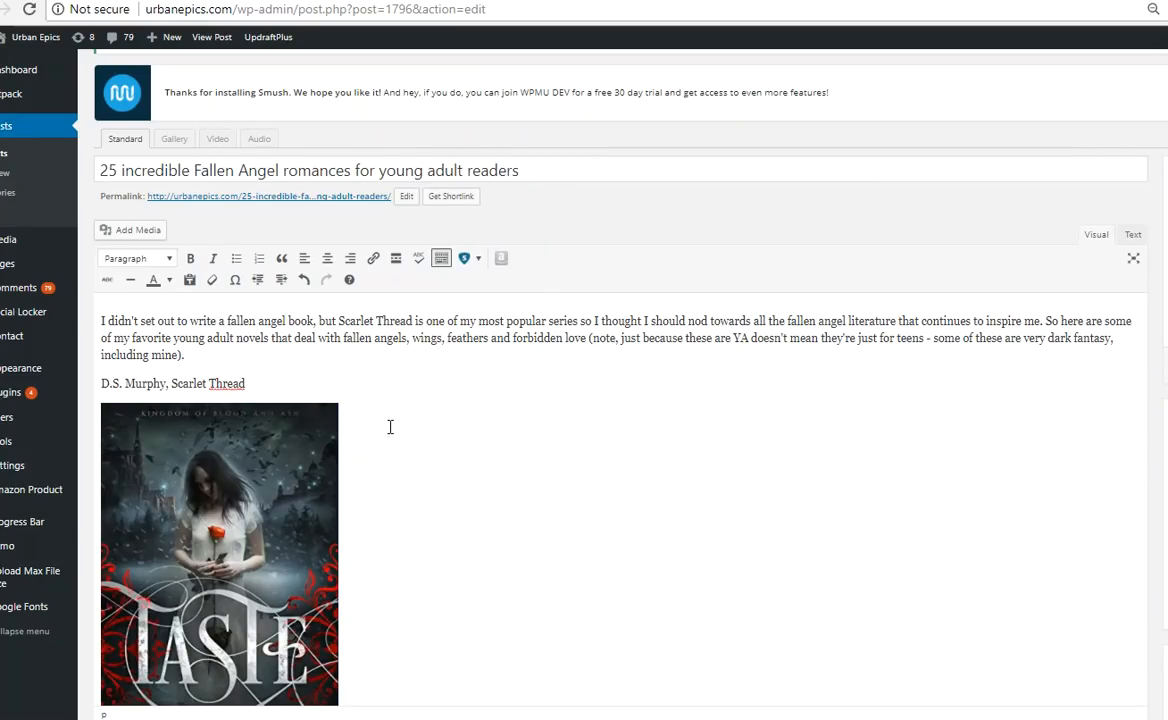
scroll(442, 462, "down", 2)
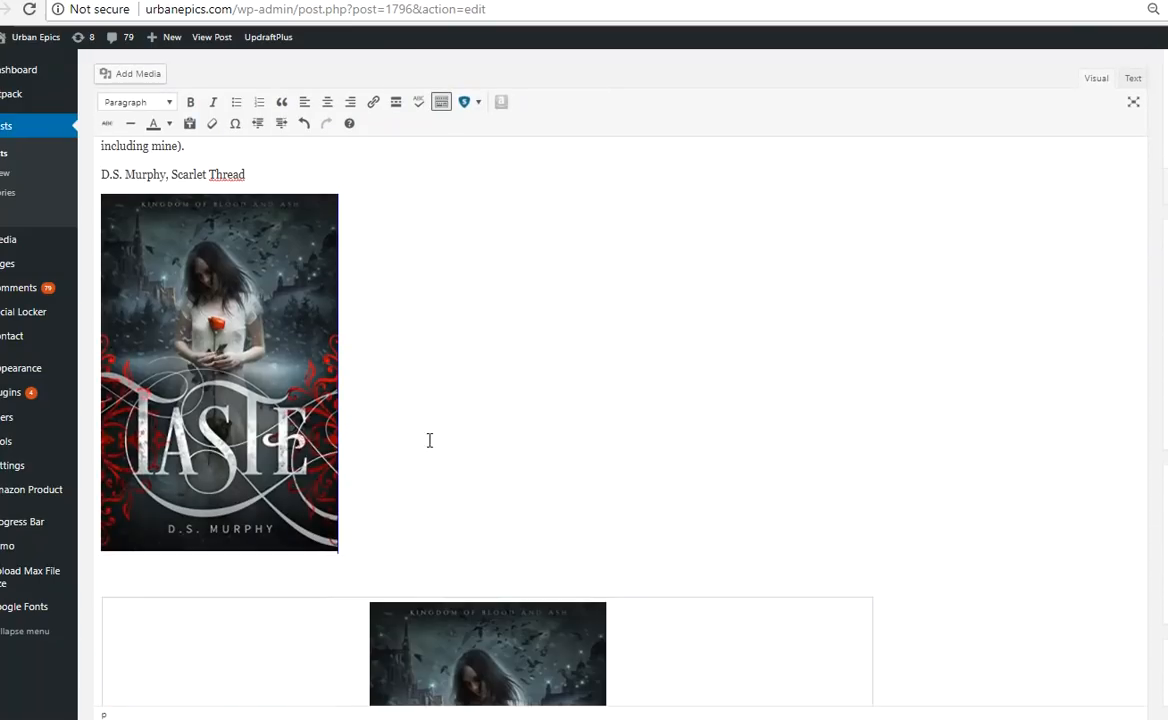
scroll(285, 435, "down", 2)
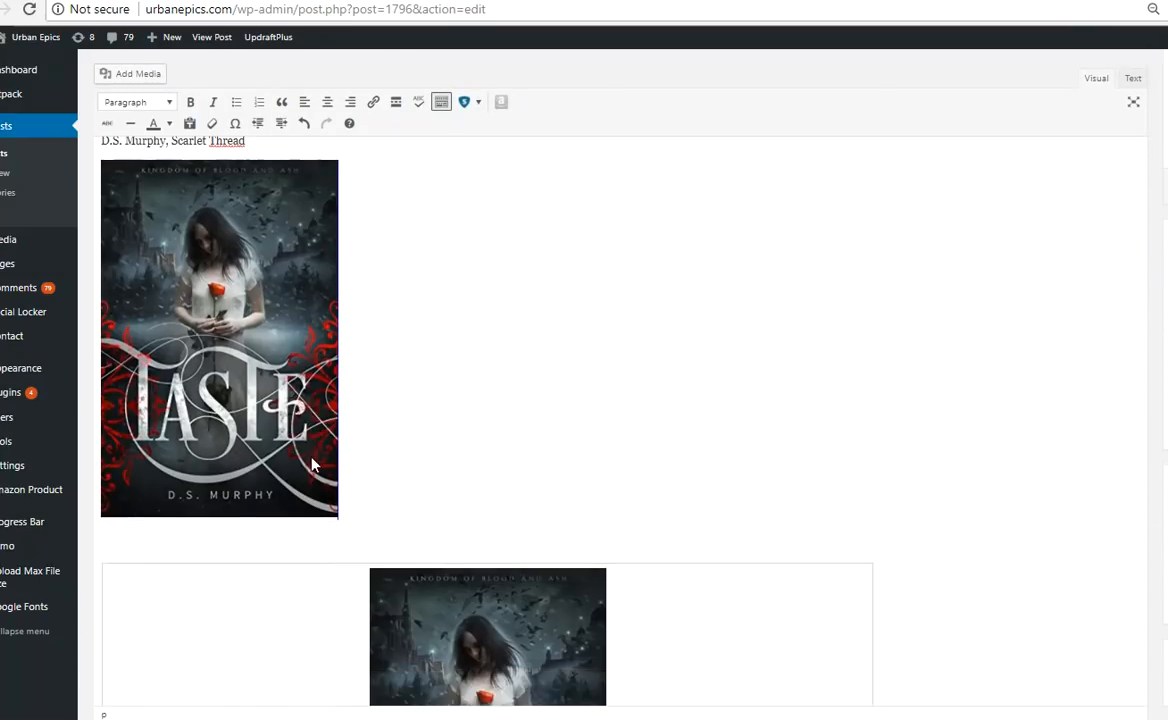
scroll(300, 450, "up", 2)
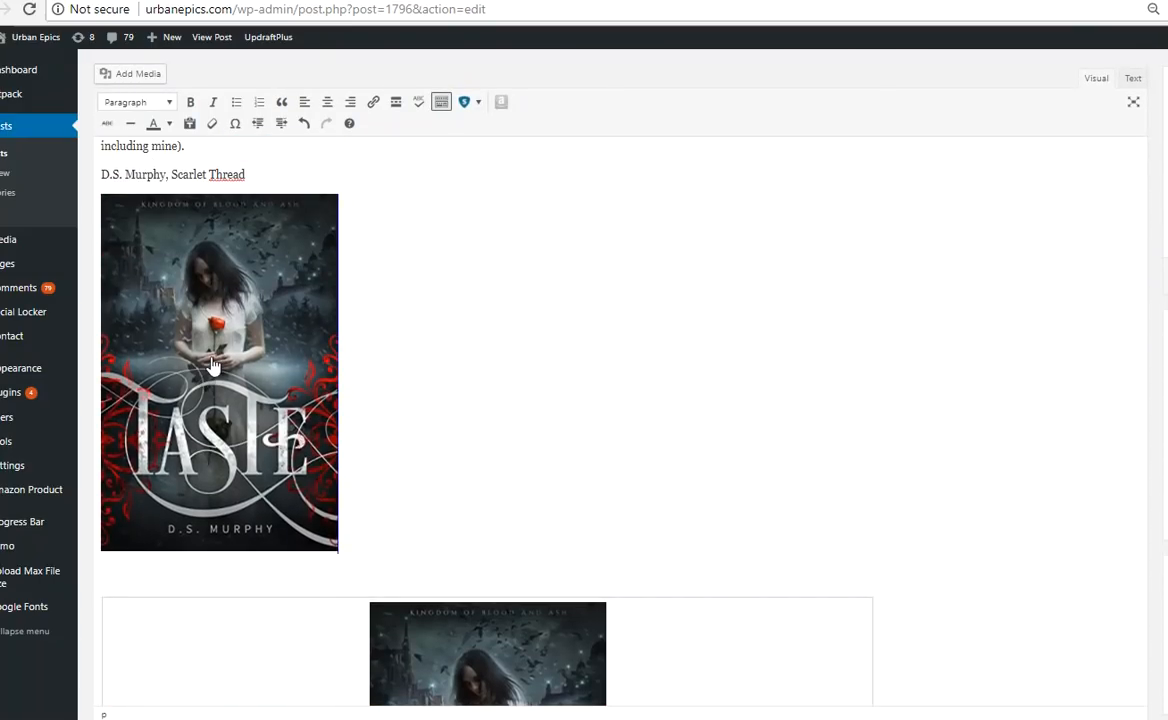
scroll(375, 334, "down", 4)
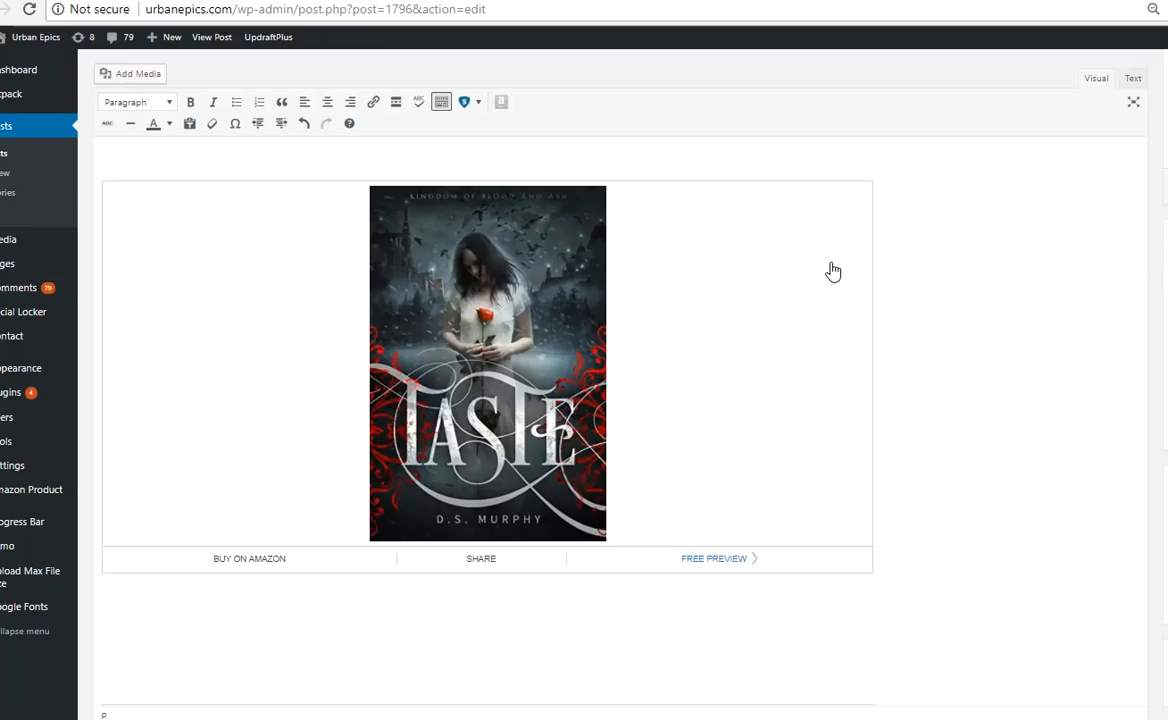
Step: Publish the post and open its live page to check how the book cover and previews are displayed
left_click(488, 366)
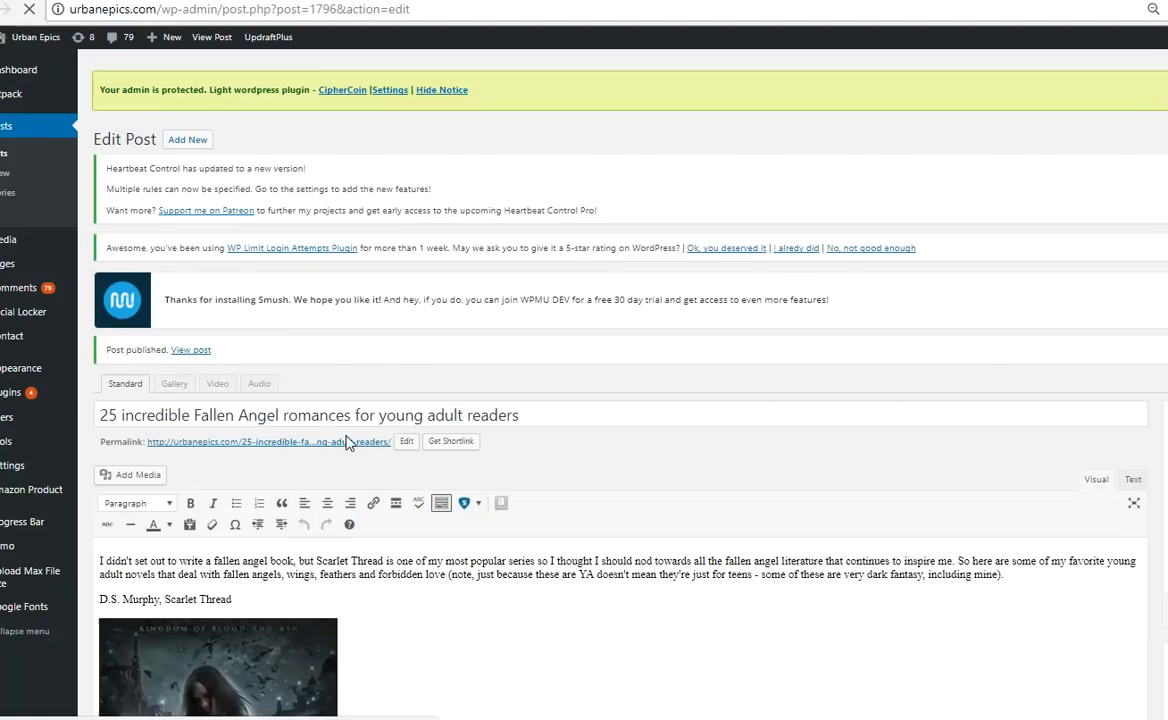
left_click(347, 513)
left_click(747, 103)
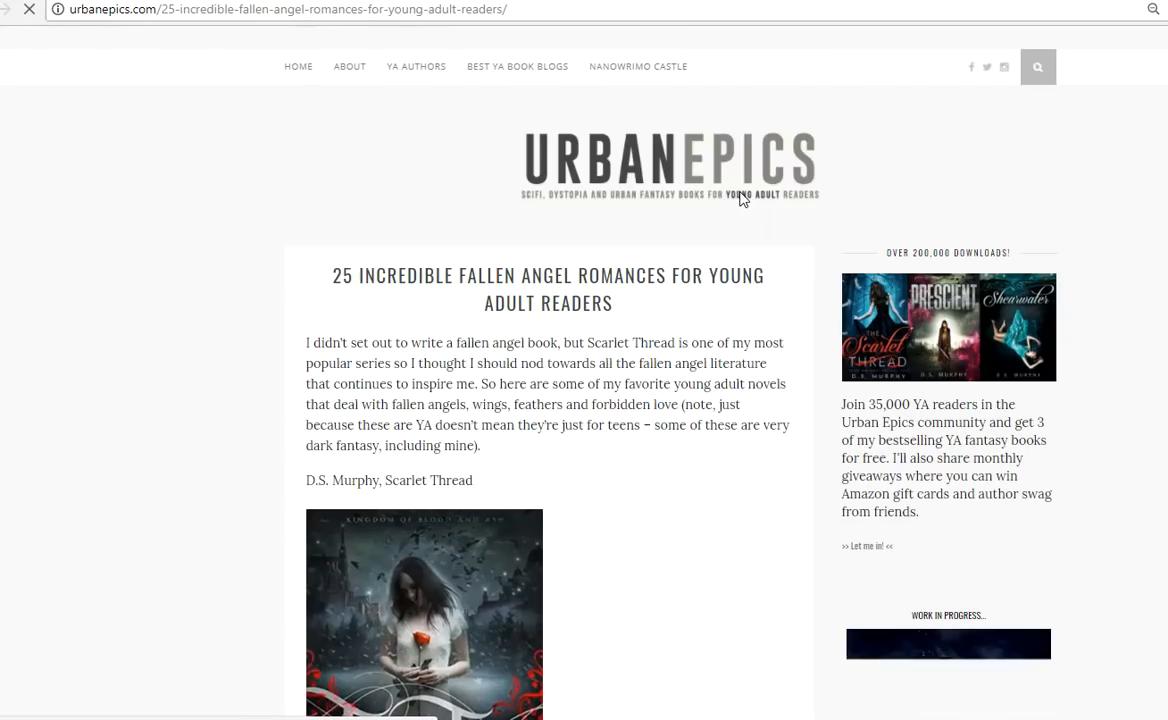
scroll(574, 391, "down", 2)
scroll(610, 378, "down", 4)
scroll(553, 300, "down", 2)
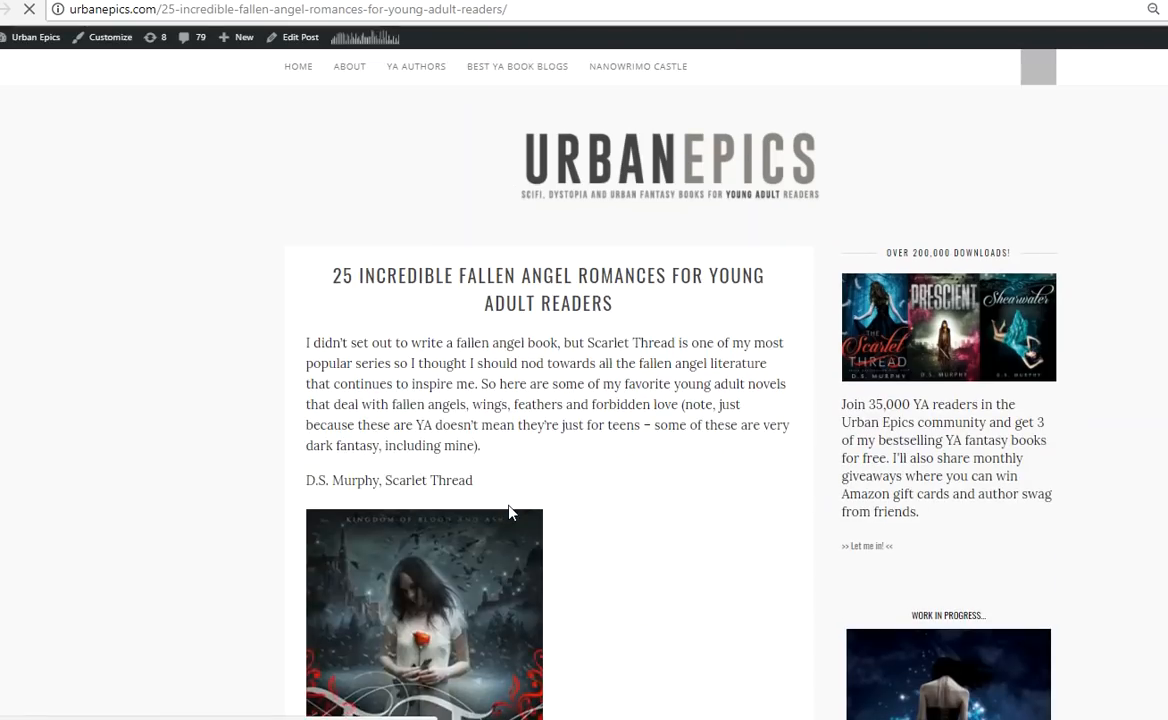
Step: Compare the plain linked book cover with the Amazon preview embeds on the live post, examining their purchase, share and free preview options
scroll(509, 512, "down", 6)
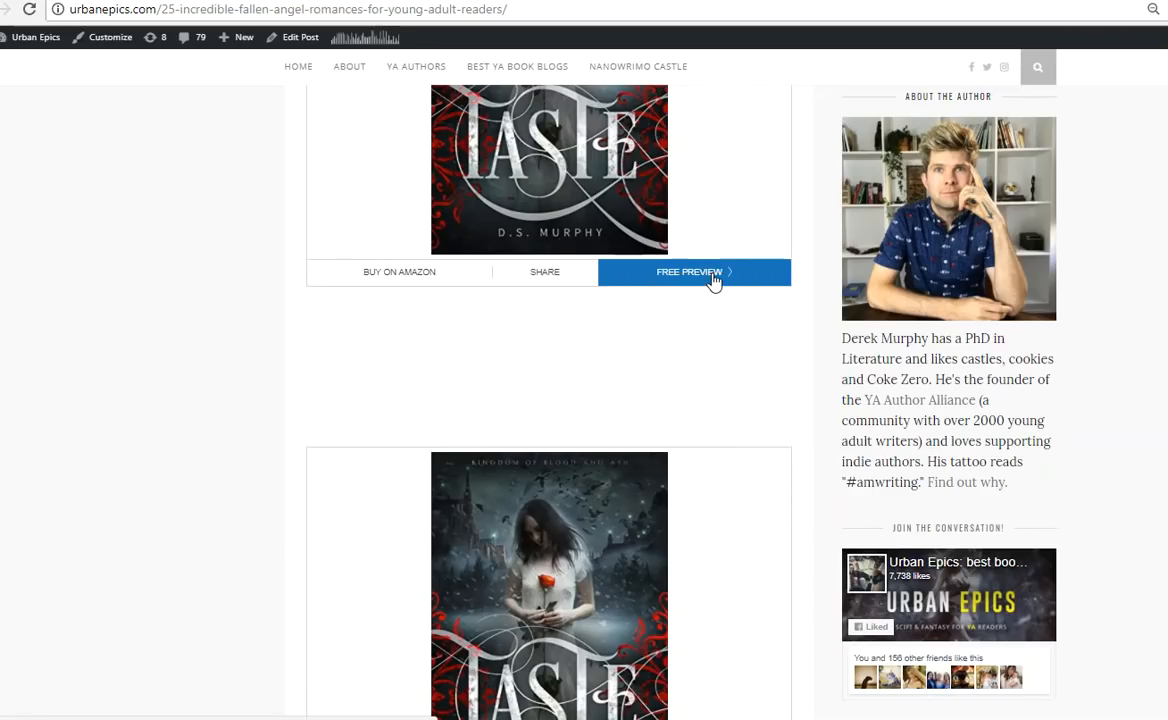
scroll(430, 520, "up", 2)
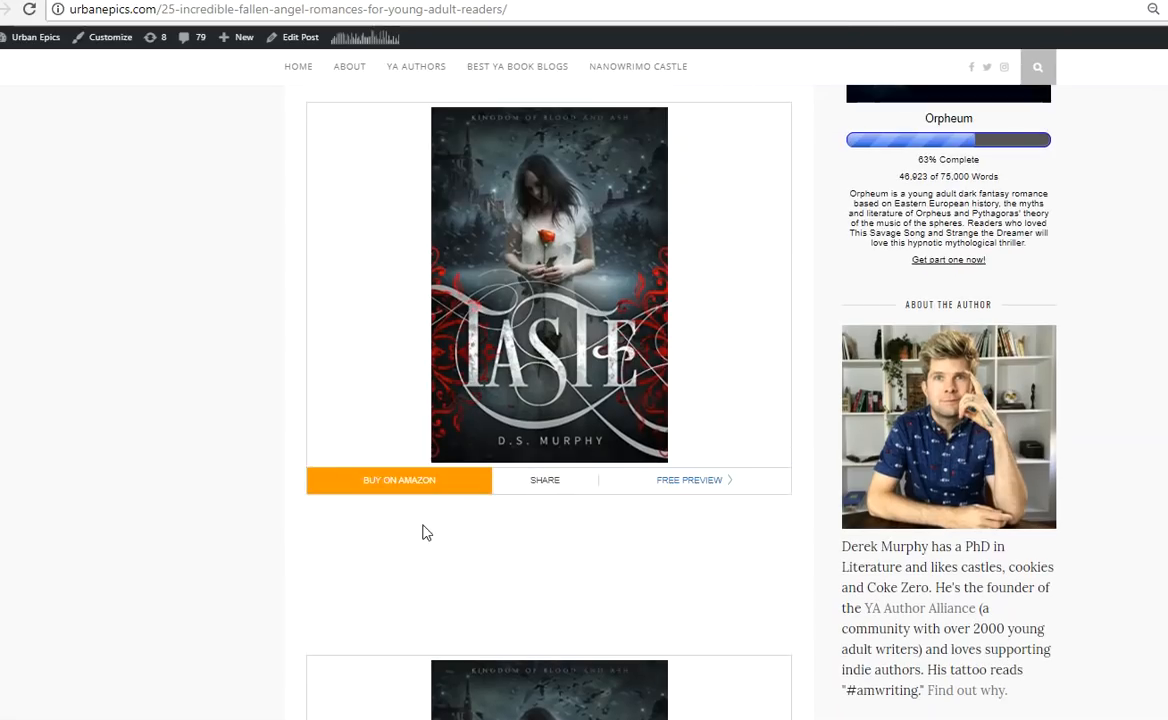
scroll(665, 482, "up", 2)
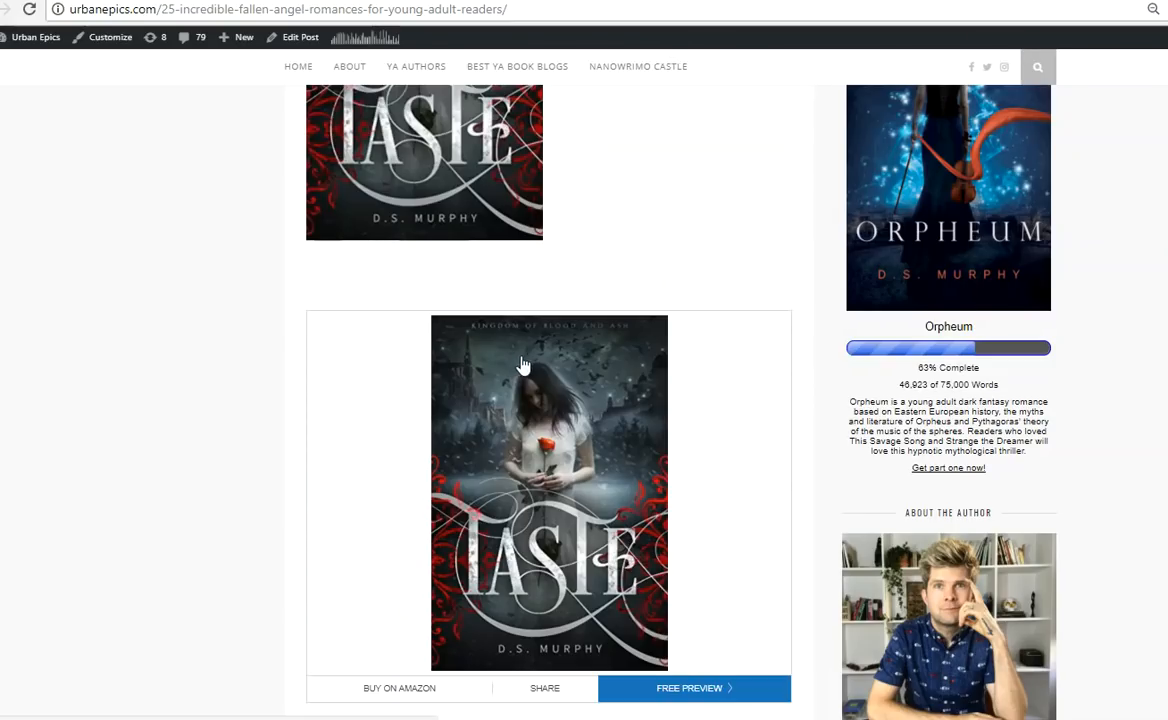
scroll(578, 422, "down", 2)
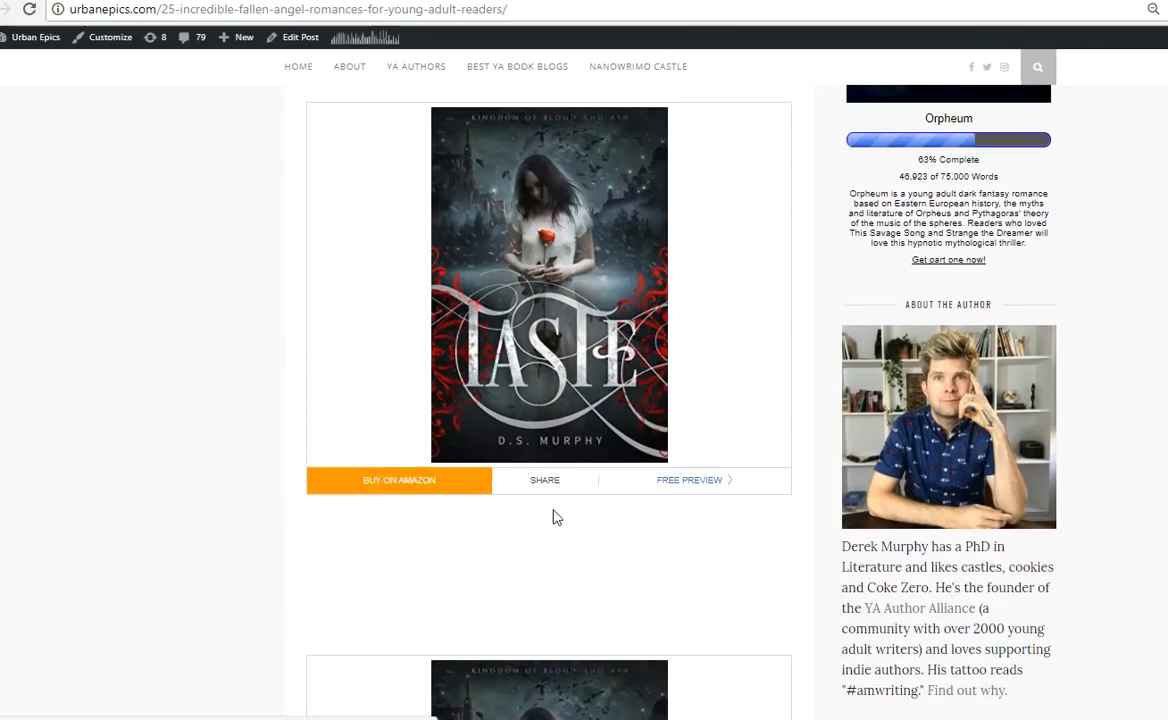
scroll(560, 500, "up", 4)
scroll(542, 482, "down", 2)
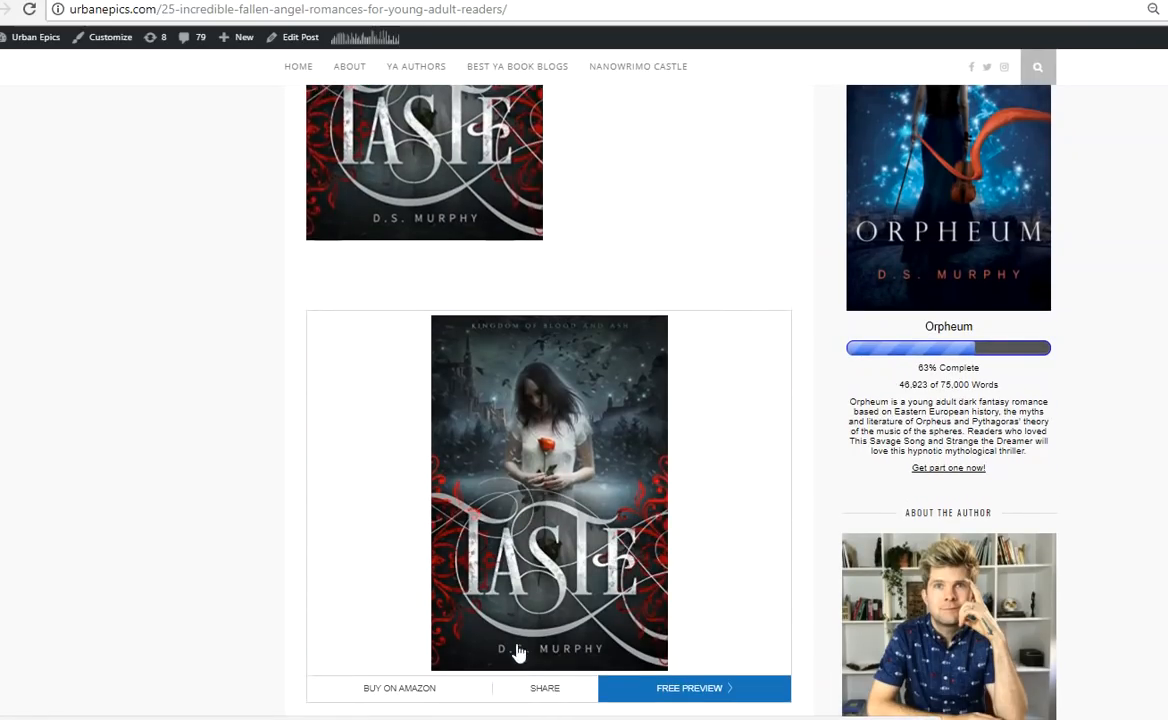
scroll(413, 683, "up", 1)
scroll(413, 683, "down", 3)
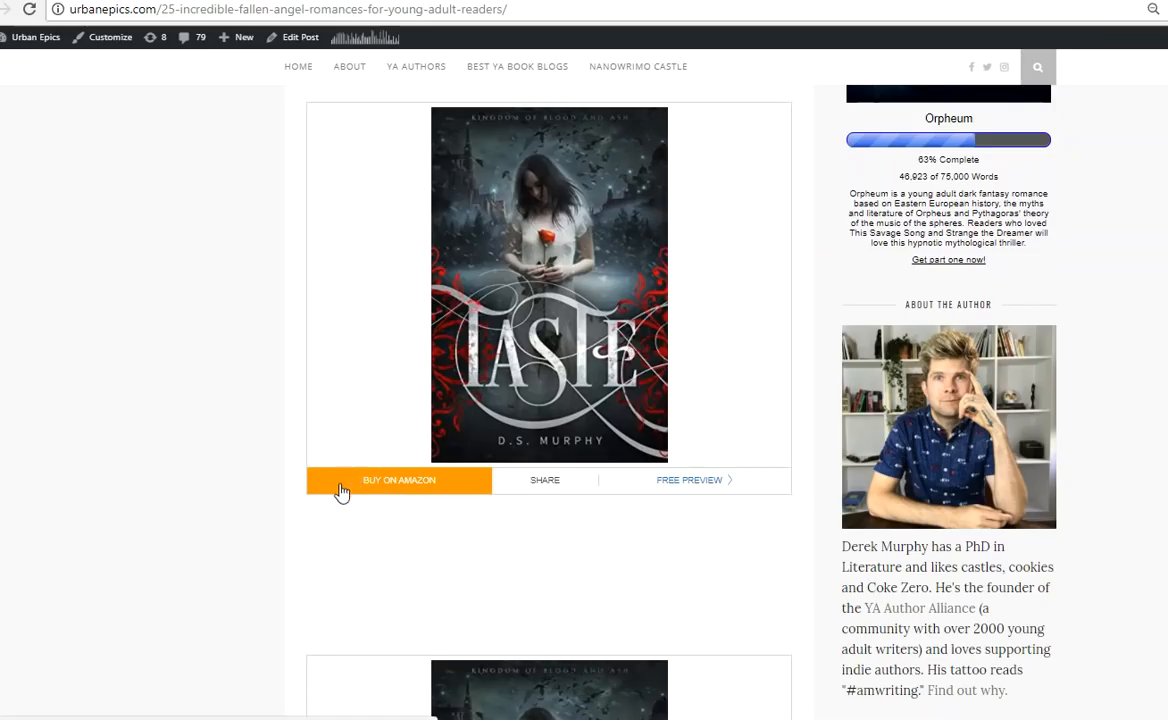
scroll(295, 480, "up", 3)
scroll(381, 309, "up", 5)
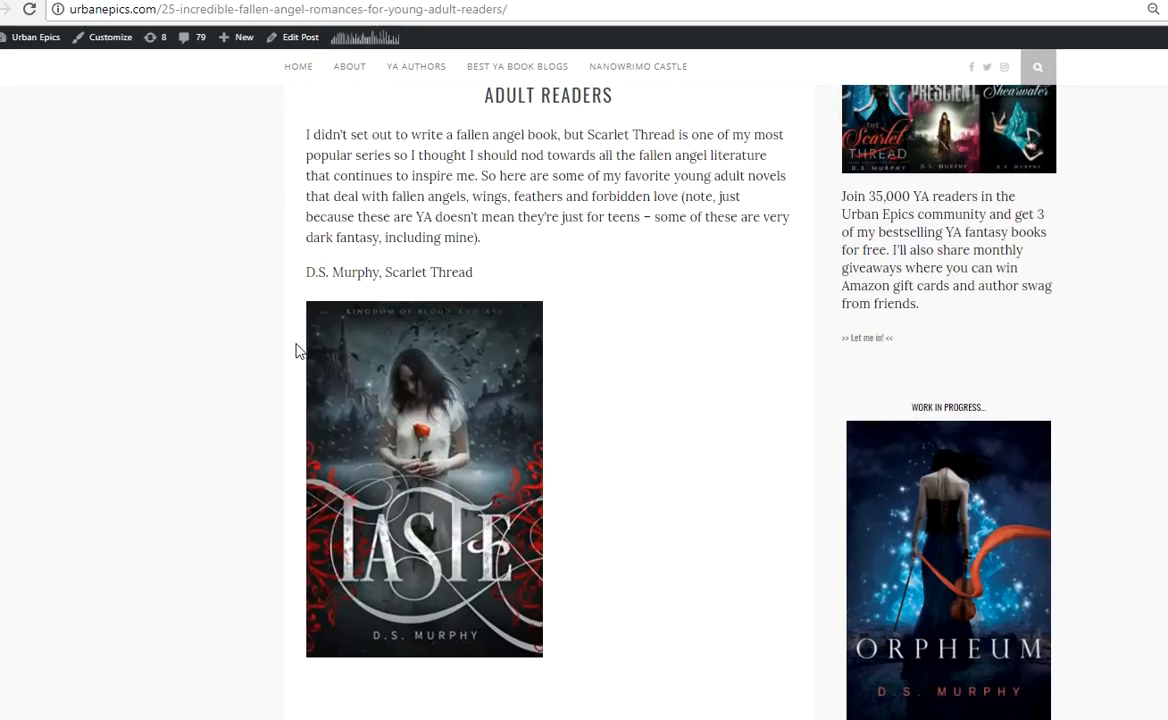
scroll(657, 370, "down", 5)
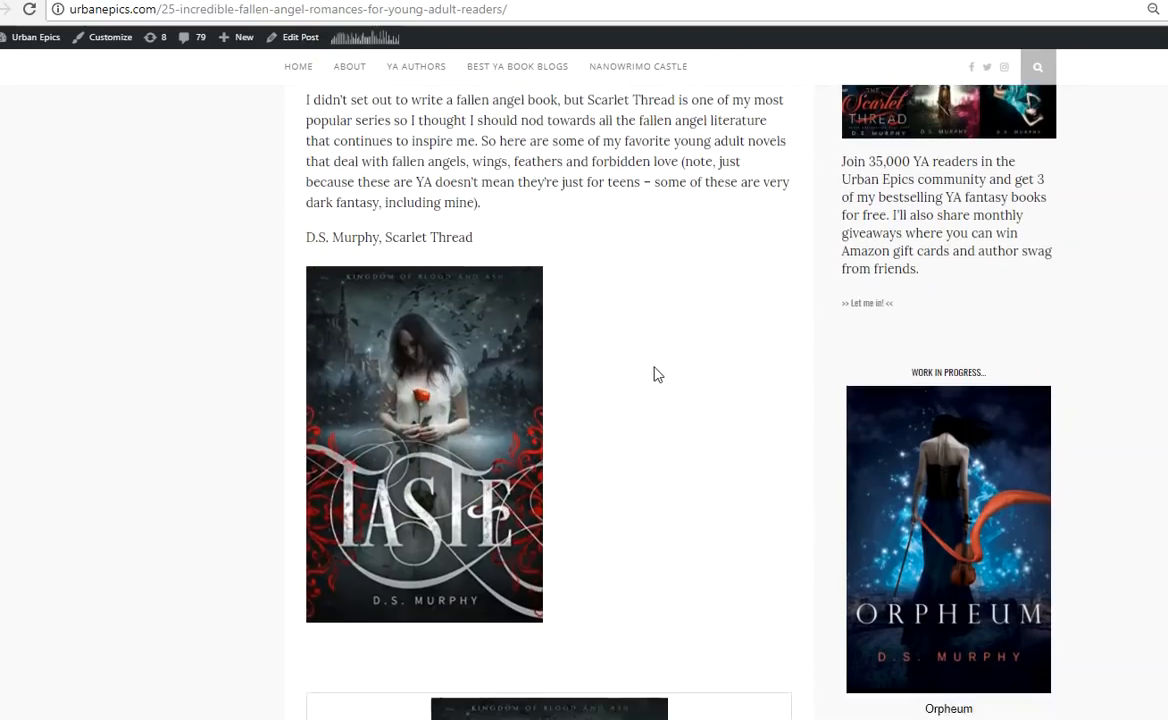
scroll(493, 413, "down", 6)
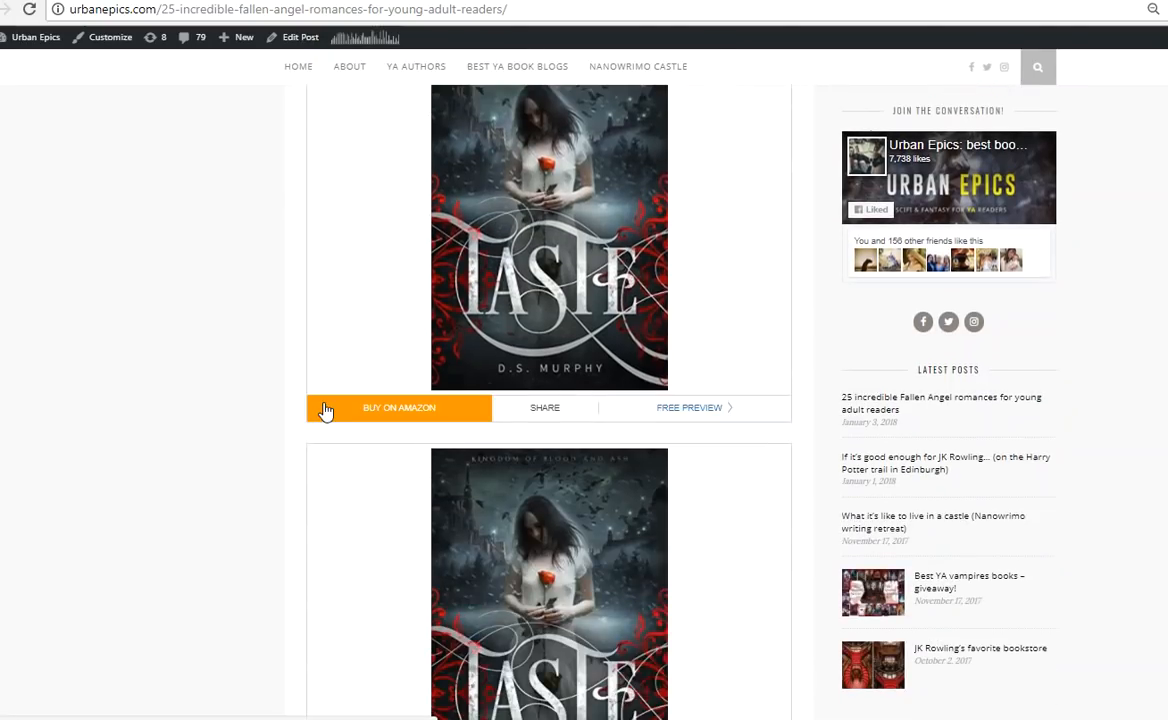
scroll(345, 447, "up", 15)
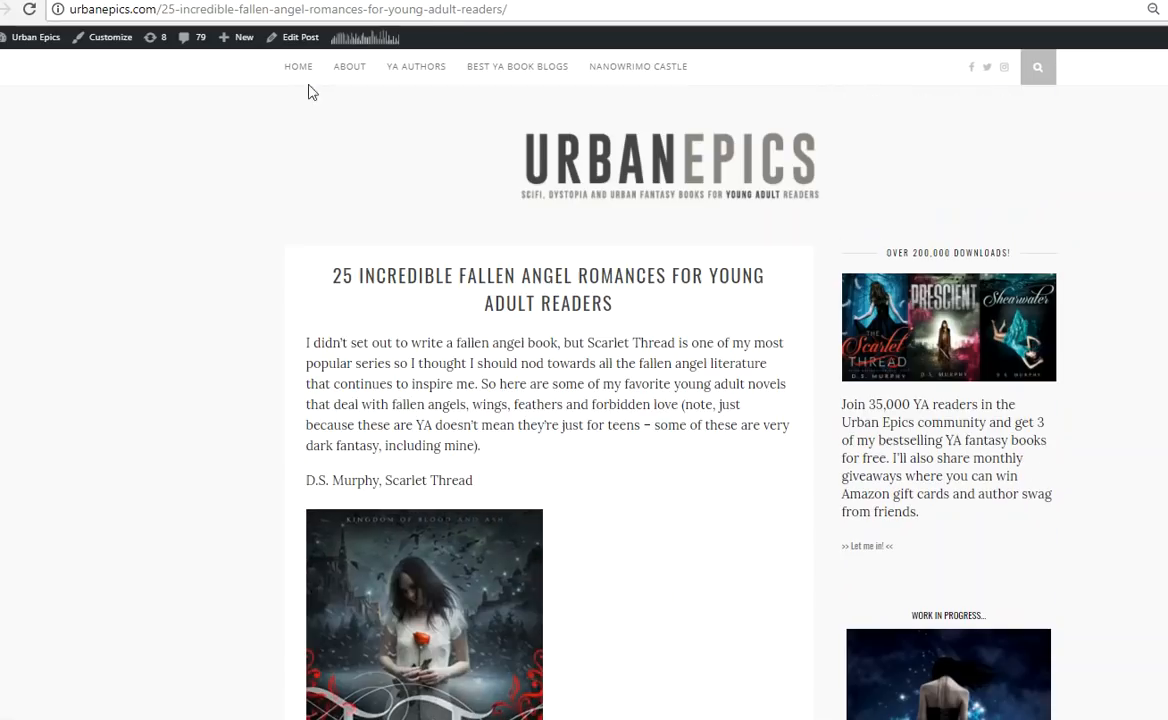